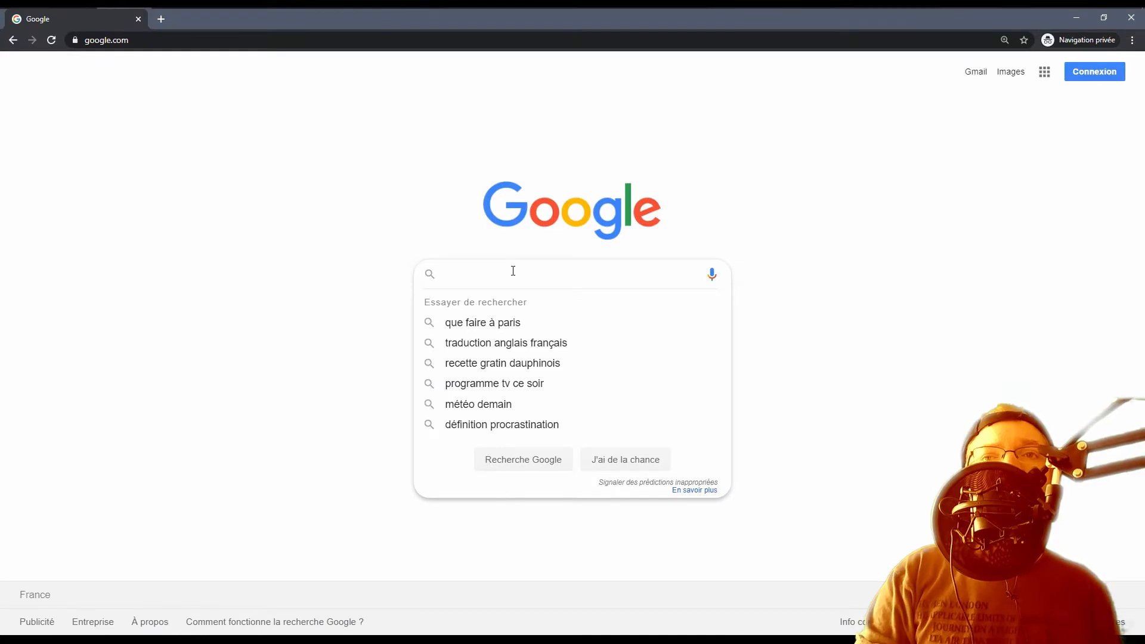
- Search Google for "virtualbox" and open the official Oracle VM VirtualBox website from the results
{"action": "type", "text": "virtual"}
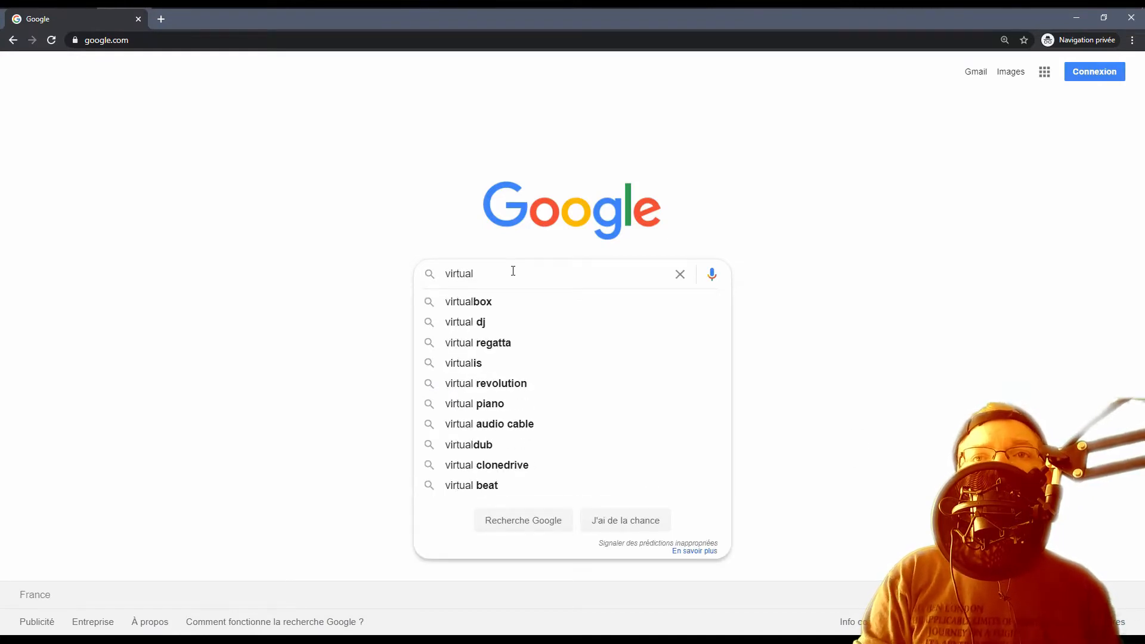
{"action": "type", "text": "box"}
{"action": "key", "text": "Return"}
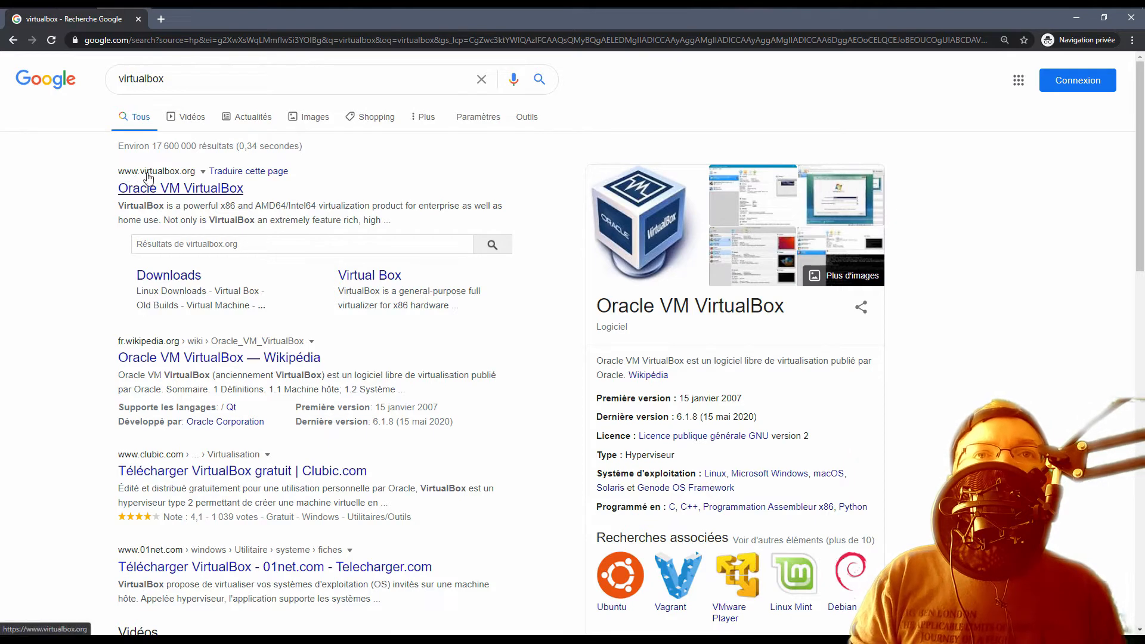
{"action": "left_click", "coordinate": [179, 192]}
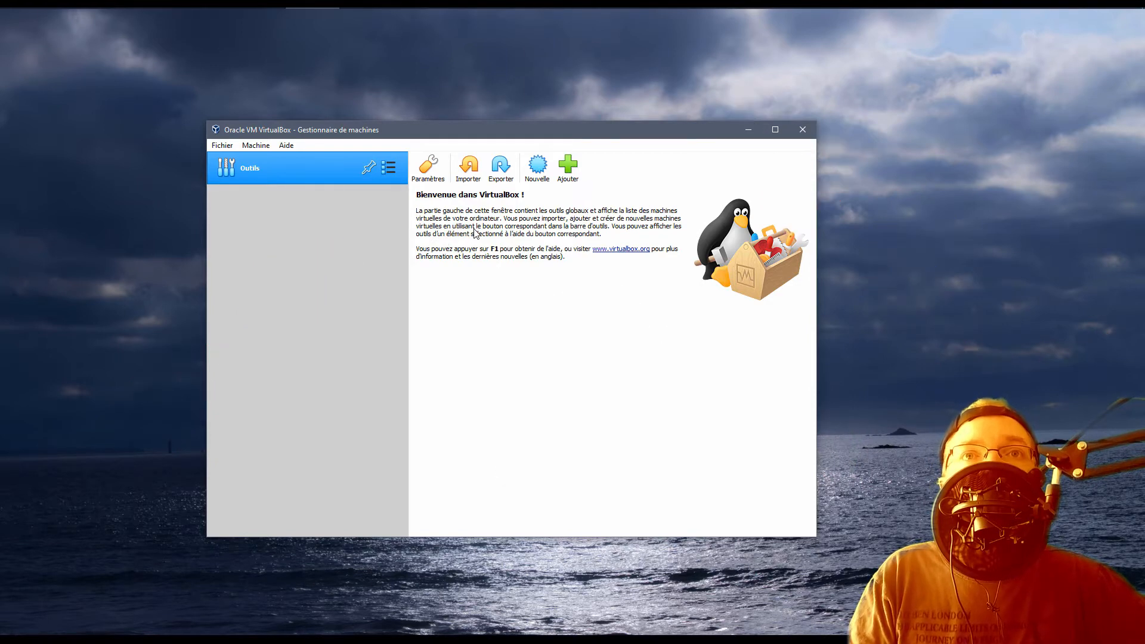
- Switch to the VirtualBox manager and review the default machine folder in its general preferences
{"action": "left_click", "coordinate": [221, 146]}
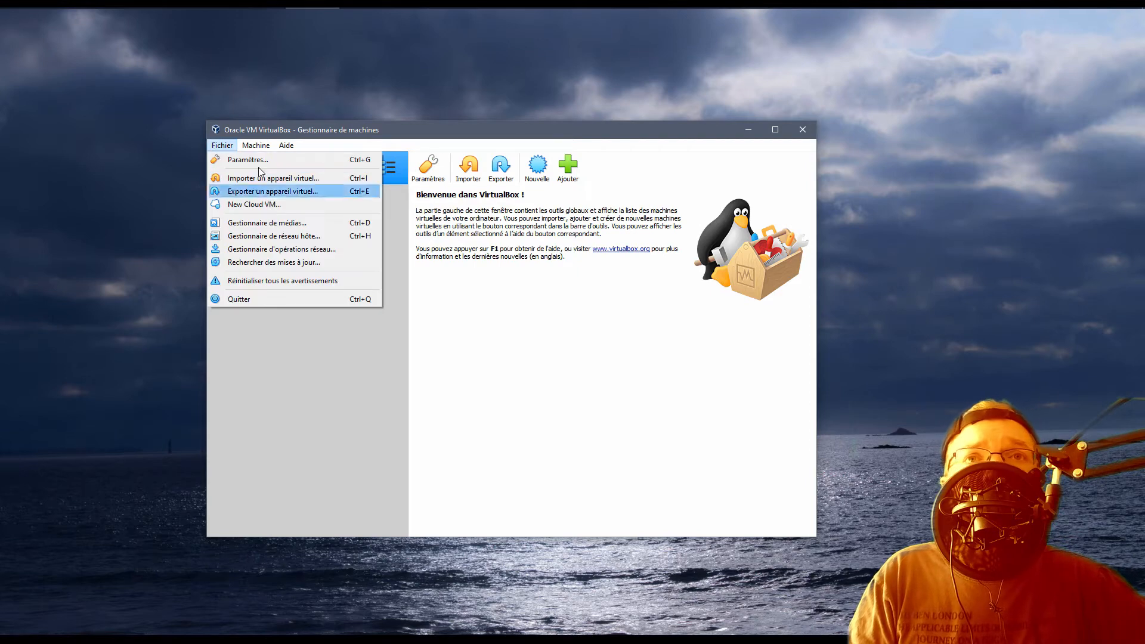
{"action": "left_click", "coordinate": [247, 160]}
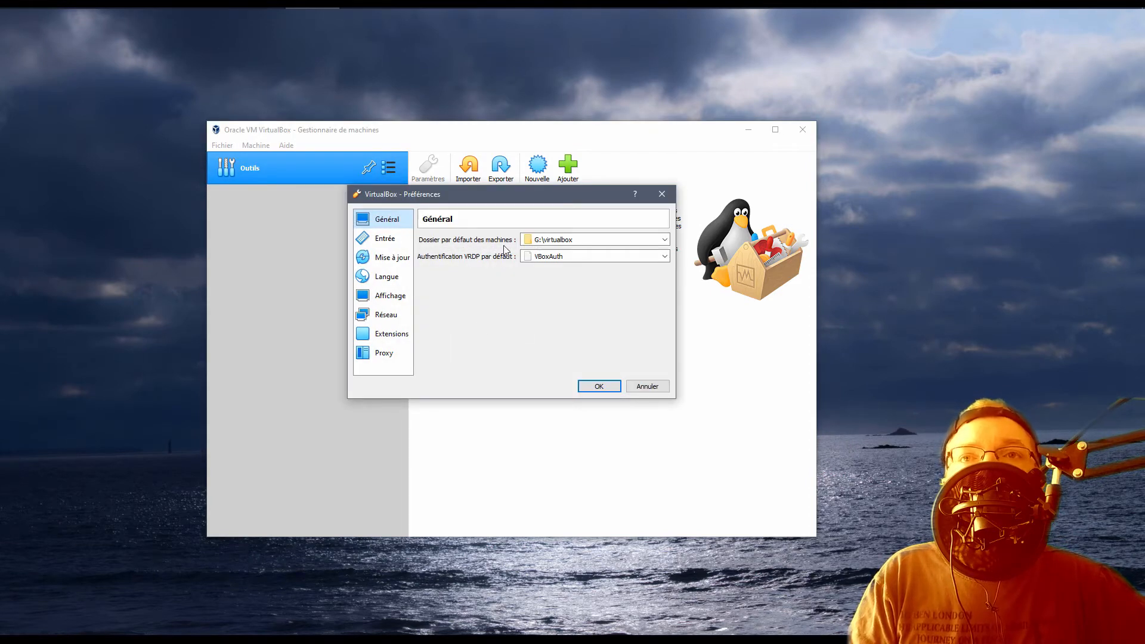
{"action": "left_click", "coordinate": [581, 245]}
{"action": "left_click_drag", "start_coordinate": [563, 239], "coordinate": [493, 246]}
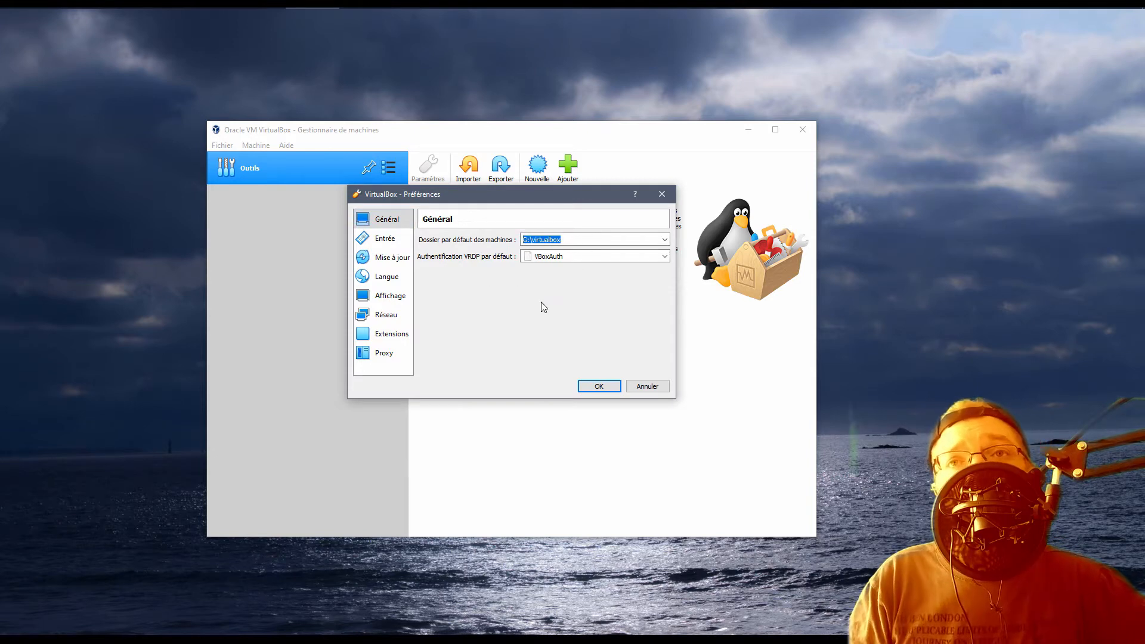
{"action": "left_click", "coordinate": [539, 240]}
{"action": "double_click", "coordinate": [538, 240]}
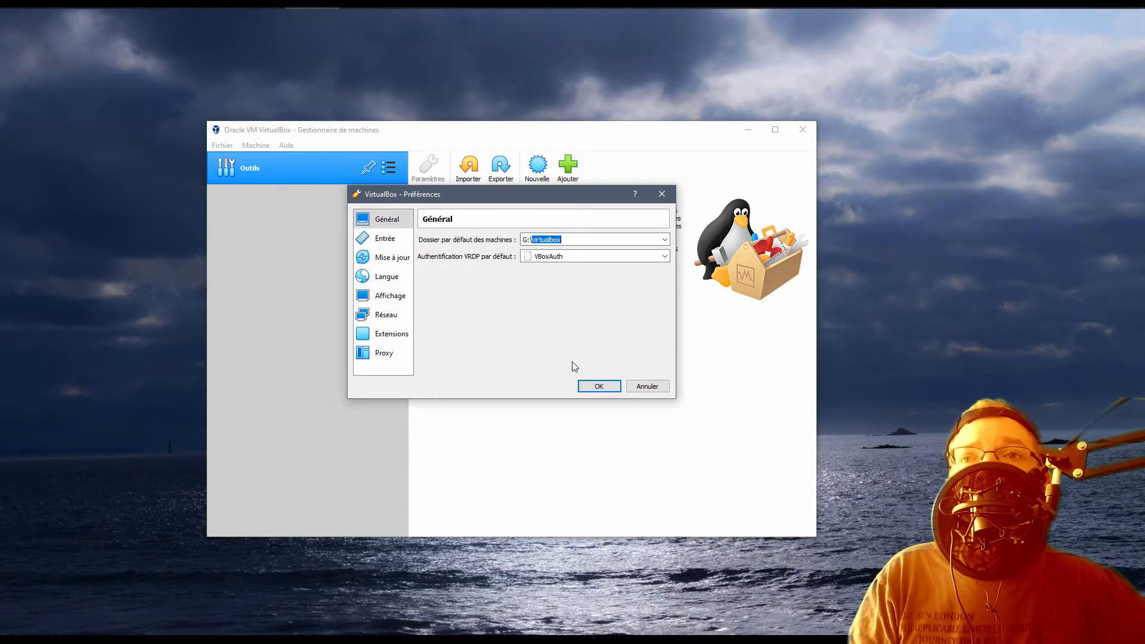
{"action": "left_click", "coordinate": [605, 387]}
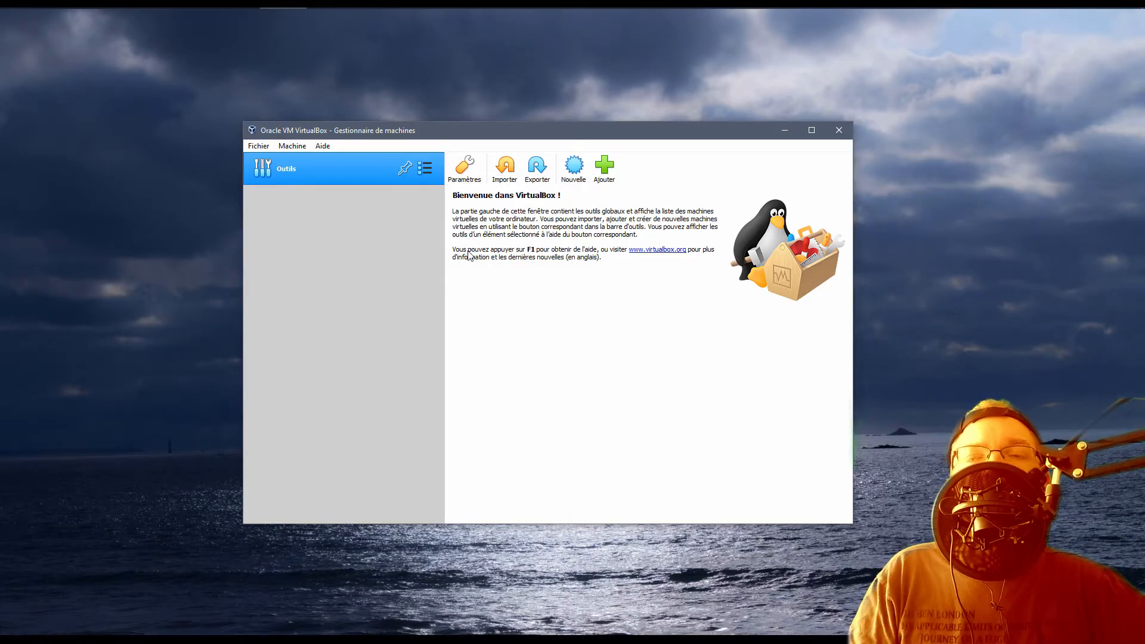
- Start a new virtual machine named debian10 with type Linux and version Debian (64-bit)
{"action": "left_click", "coordinate": [573, 167]}
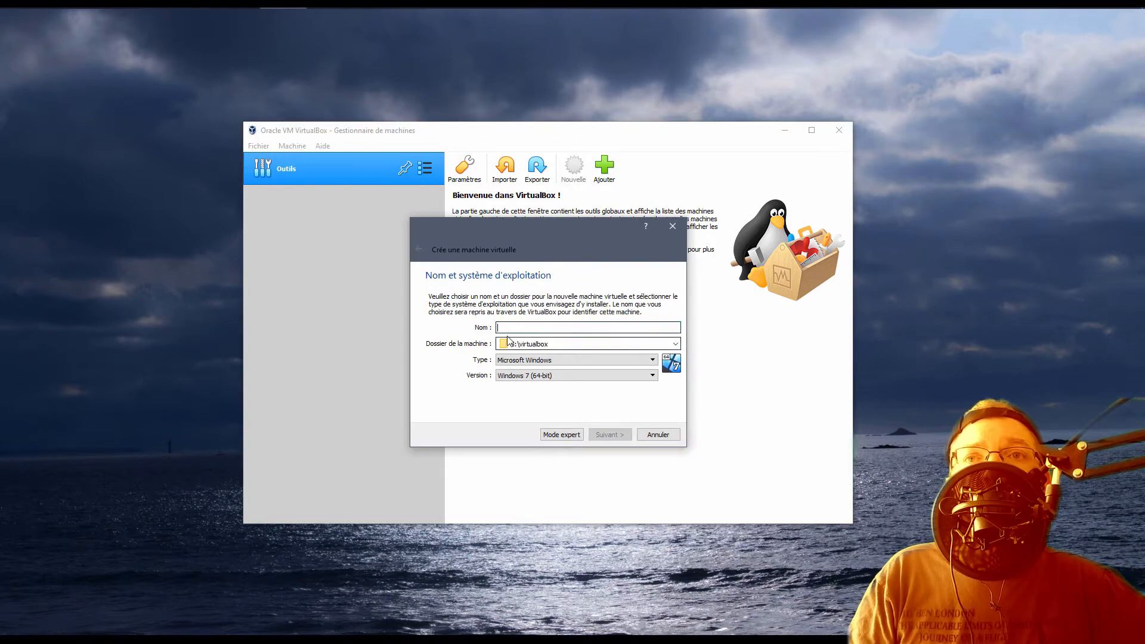
{"action": "type", "text": "debian10"}
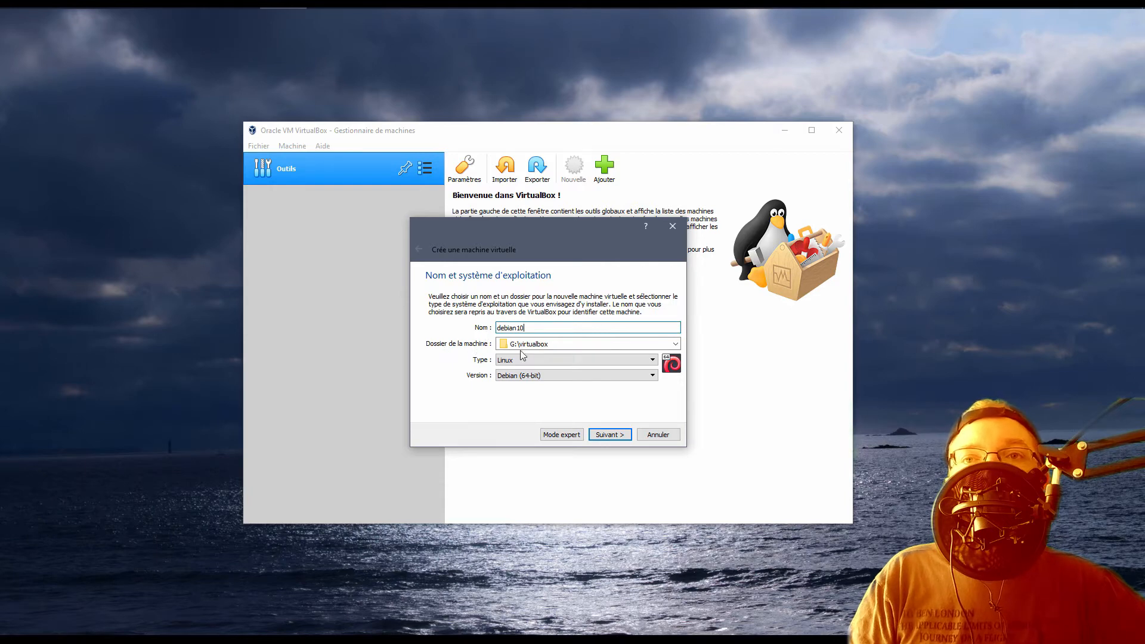
{"action": "key", "text": "Tab"}
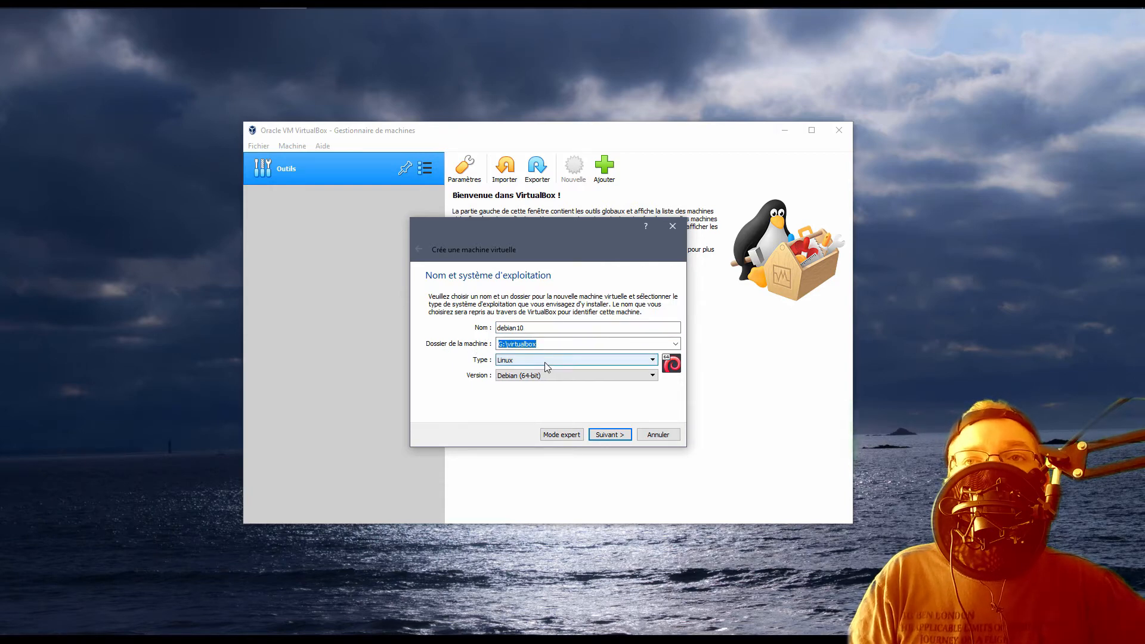
{"action": "left_click", "coordinate": [531, 328]}
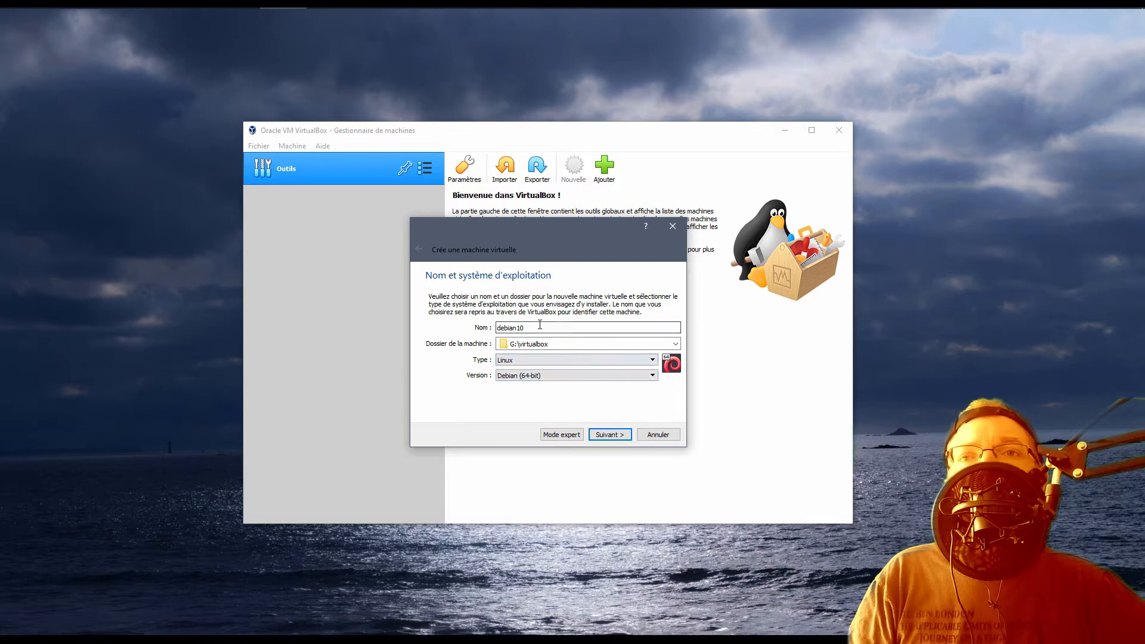
{"action": "double_click", "coordinate": [520, 328]}
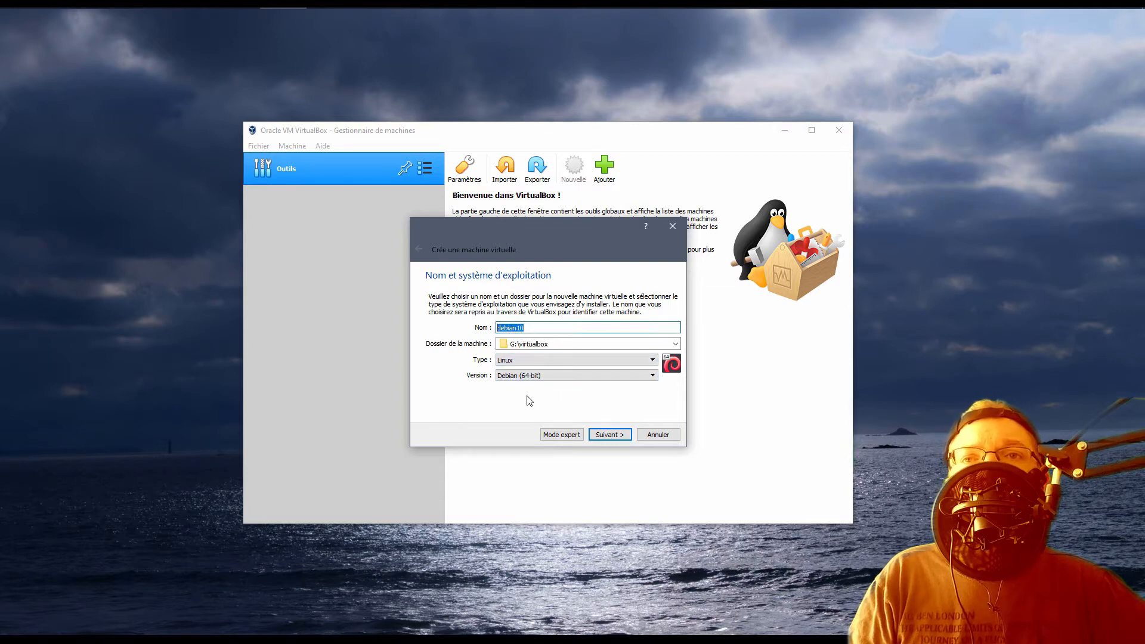
{"action": "left_click", "coordinate": [521, 376]}
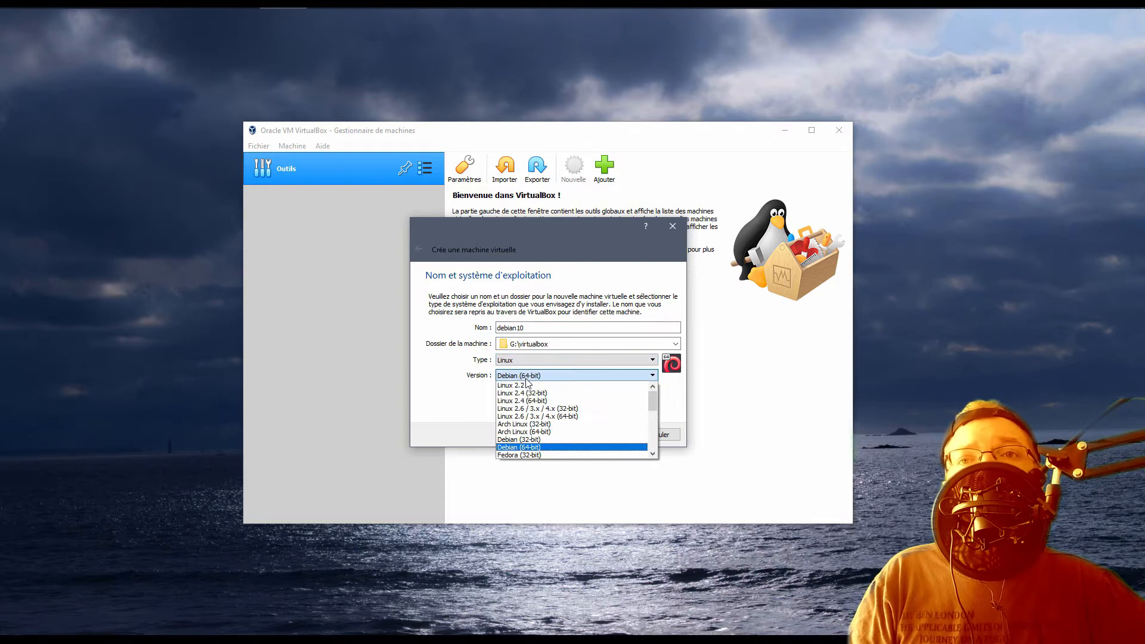
{"action": "left_click", "coordinate": [525, 377]}
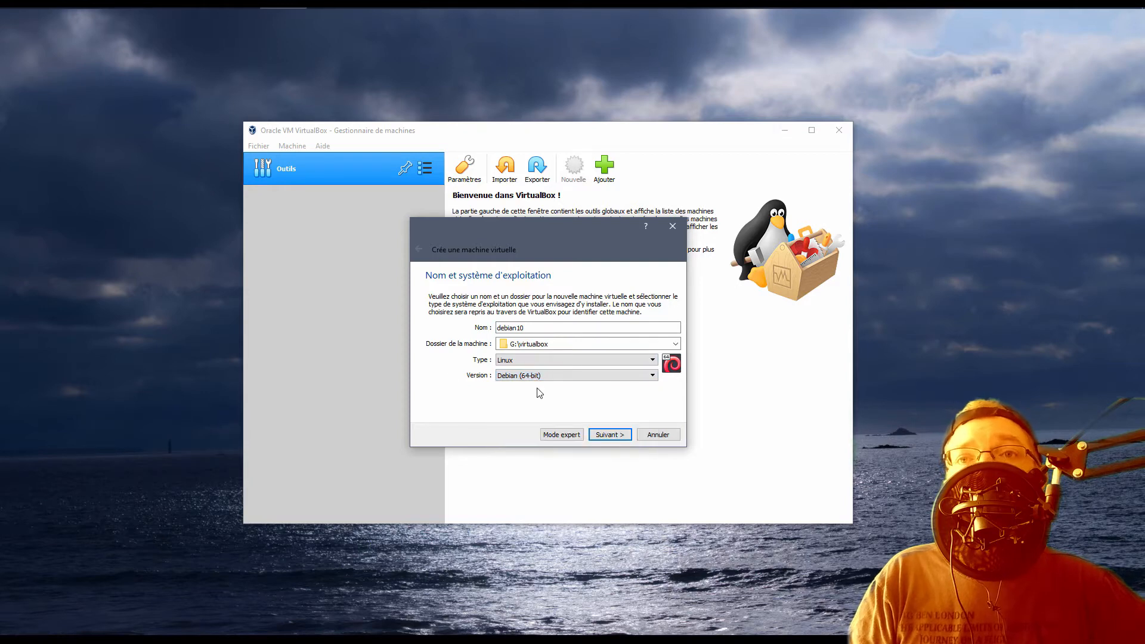
{"action": "left_click", "coordinate": [610, 439]}
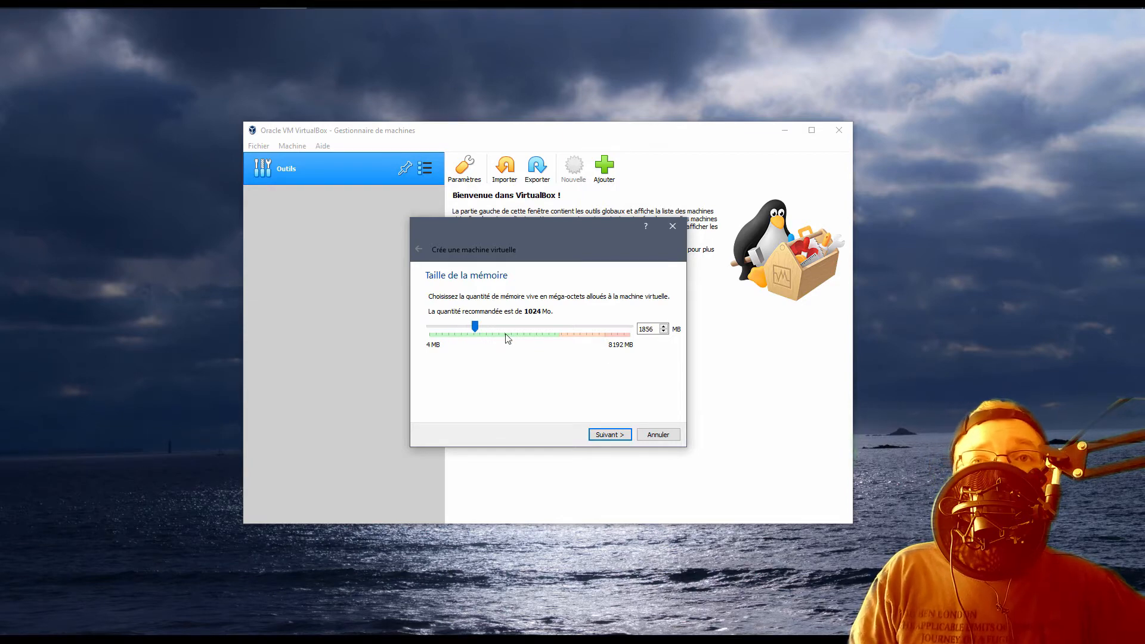
- Set the new machine's memory size to 4096 MB and proceed to its hard disk options
{"action": "double_click", "coordinate": [644, 330]}
{"action": "type", "text": "4096"}
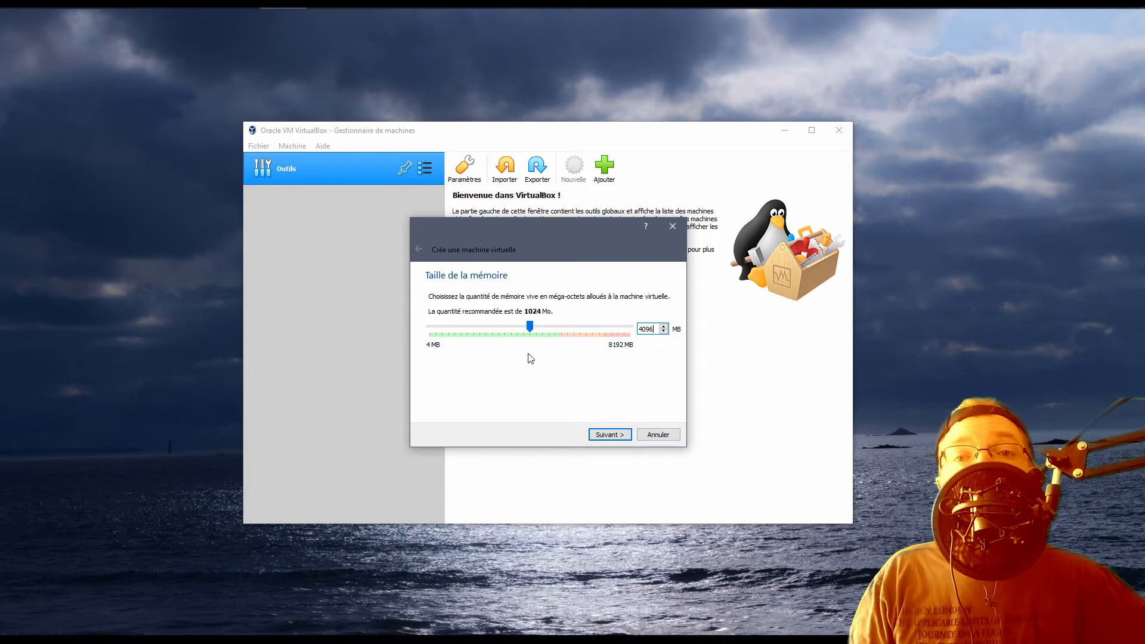
{"action": "left_click", "coordinate": [614, 435]}
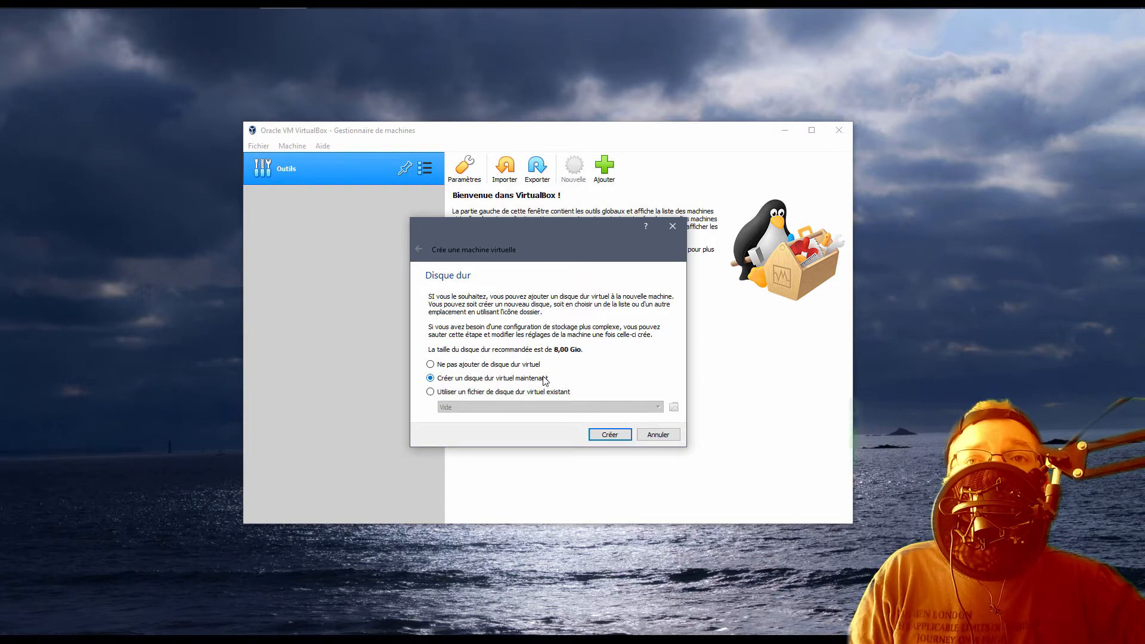
- Choose to create a virtual hard disk now, as a VDI file with fixed-size storage
{"action": "left_click", "coordinate": [608, 435]}
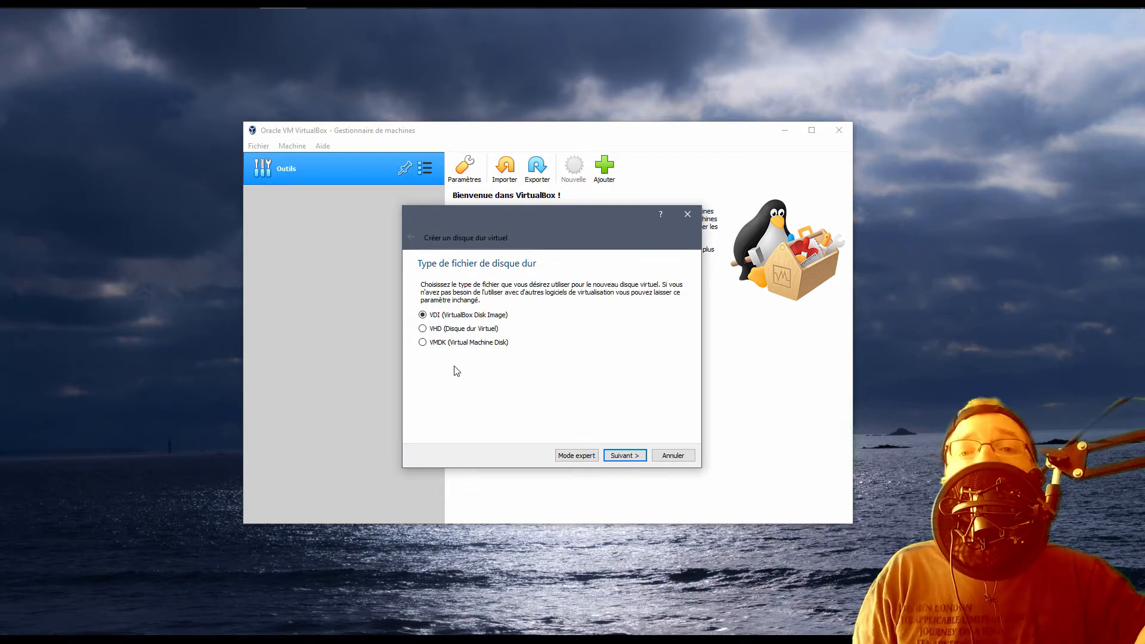
{"action": "mouse_move", "coordinate": [532, 217]}
{"action": "left_mouse_down"}
{"action": "mouse_move", "coordinate": [537, 226]}
{"action": "mouse_move", "coordinate": [539, 206]}
{"action": "left_mouse_up"}
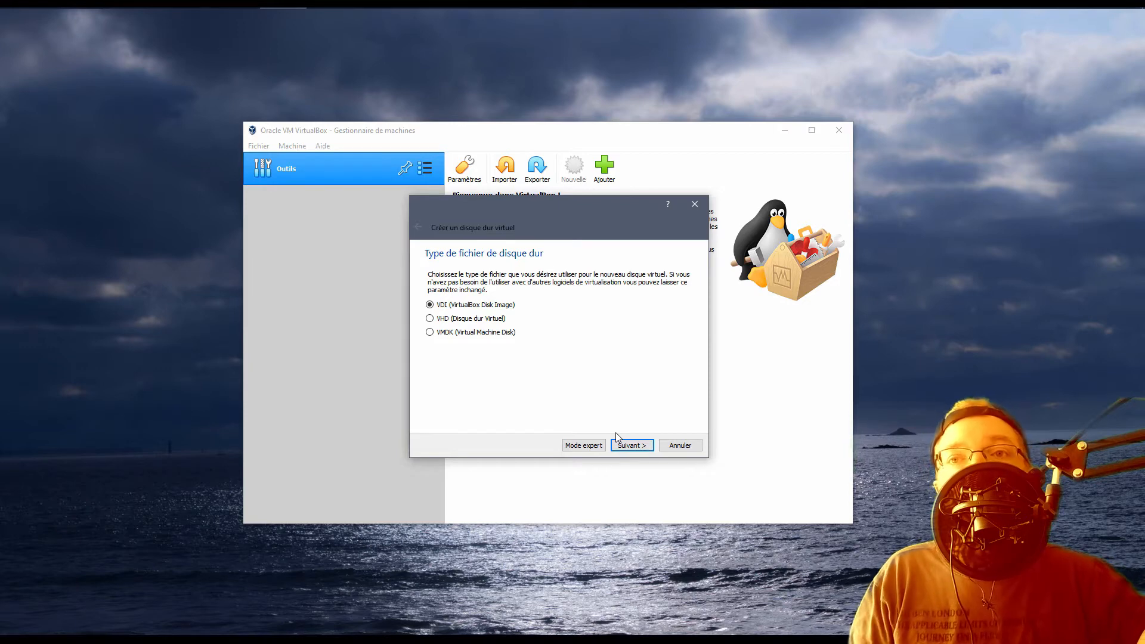
{"action": "left_click", "coordinate": [632, 446]}
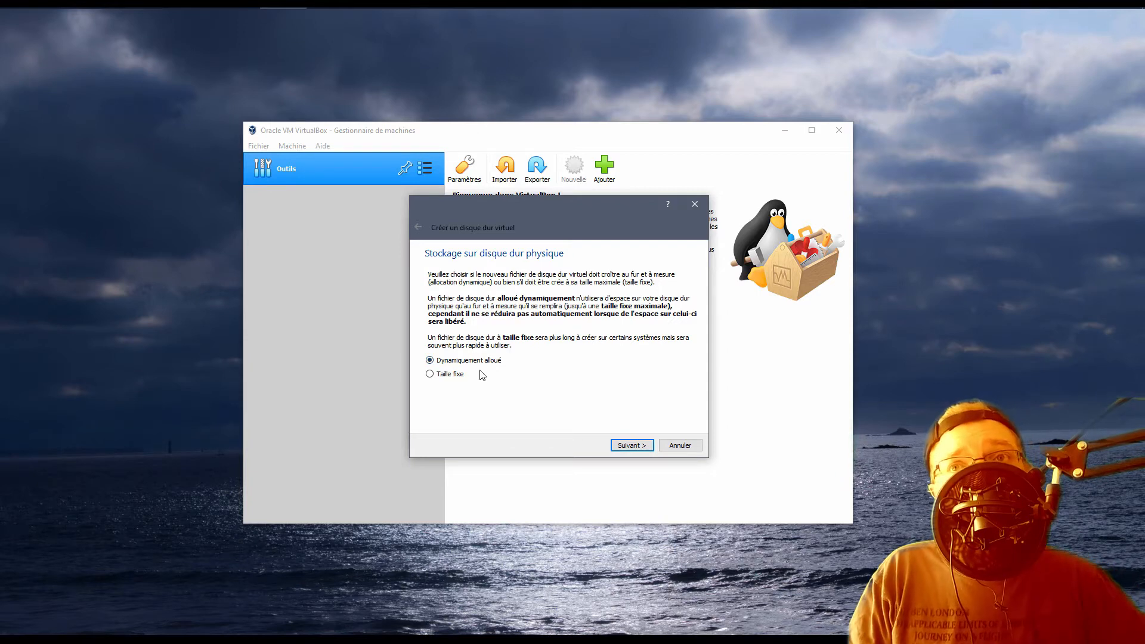
{"action": "left_click", "coordinate": [445, 376]}
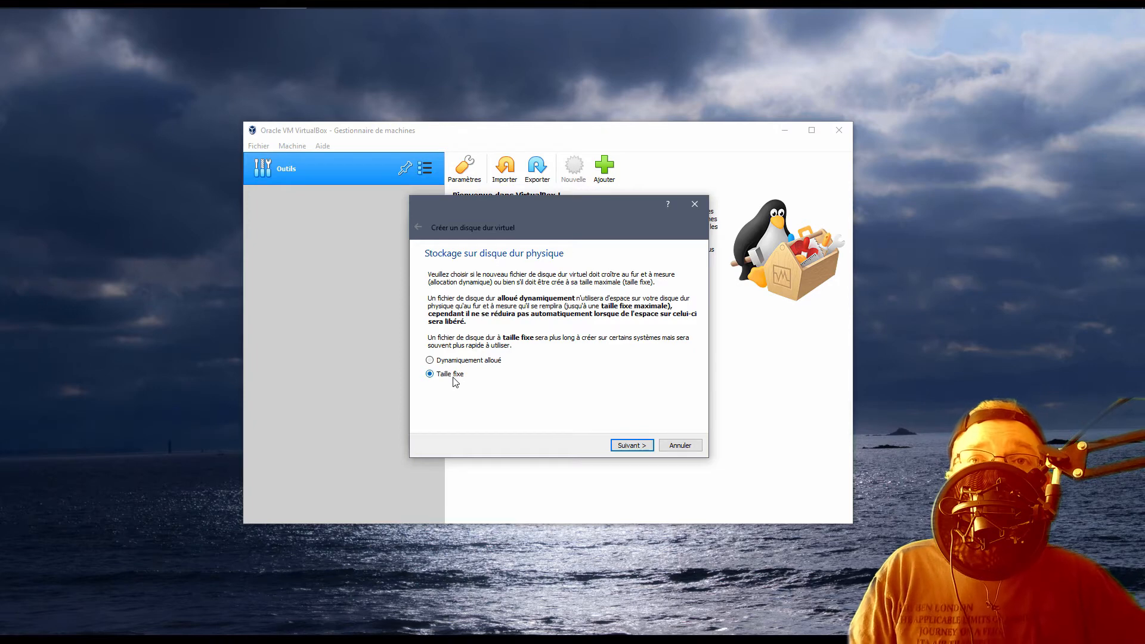
{"action": "left_click", "coordinate": [630, 448]}
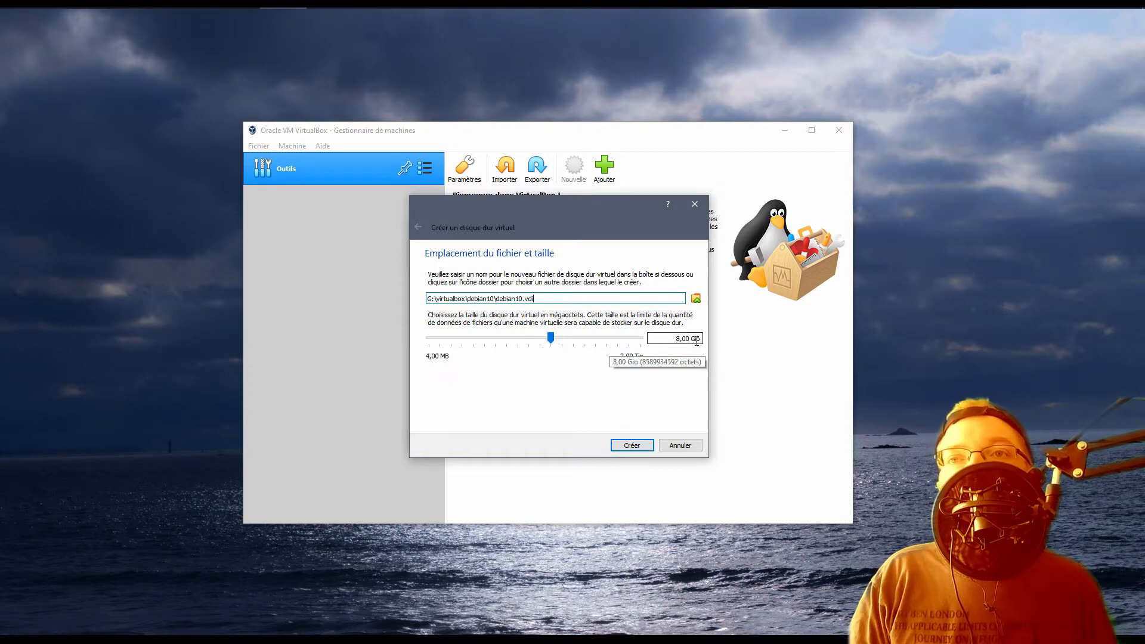
- Set the virtual disk size to 30 Gio and create the disk
{"action": "double_click", "coordinate": [679, 339]}
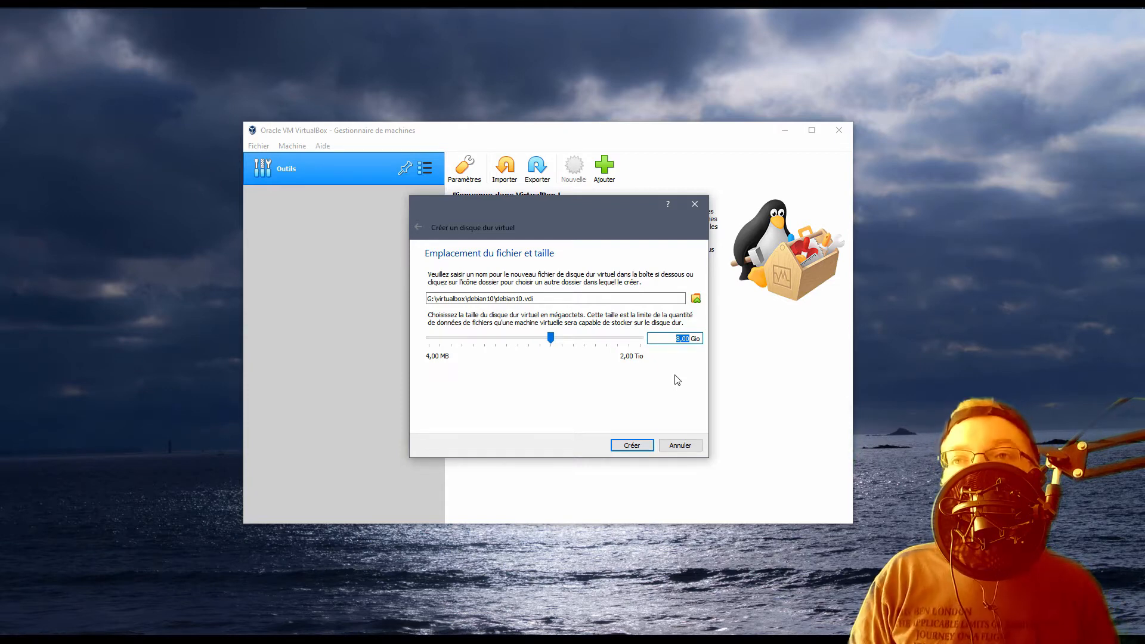
{"action": "type", "text": "30"}
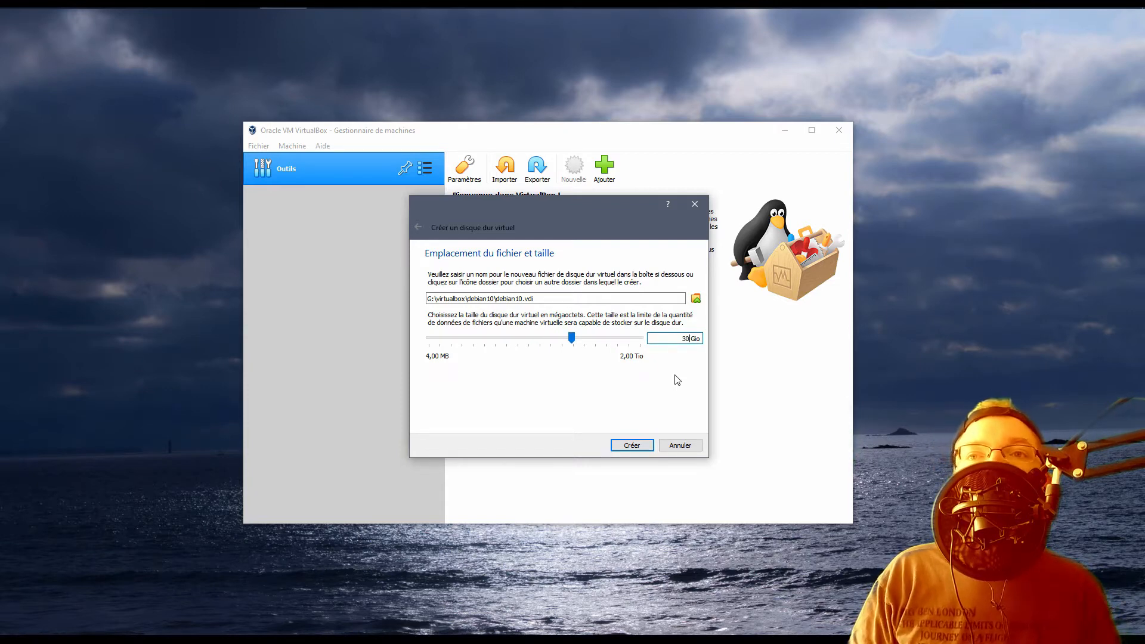
{"action": "left_click", "coordinate": [631, 445]}
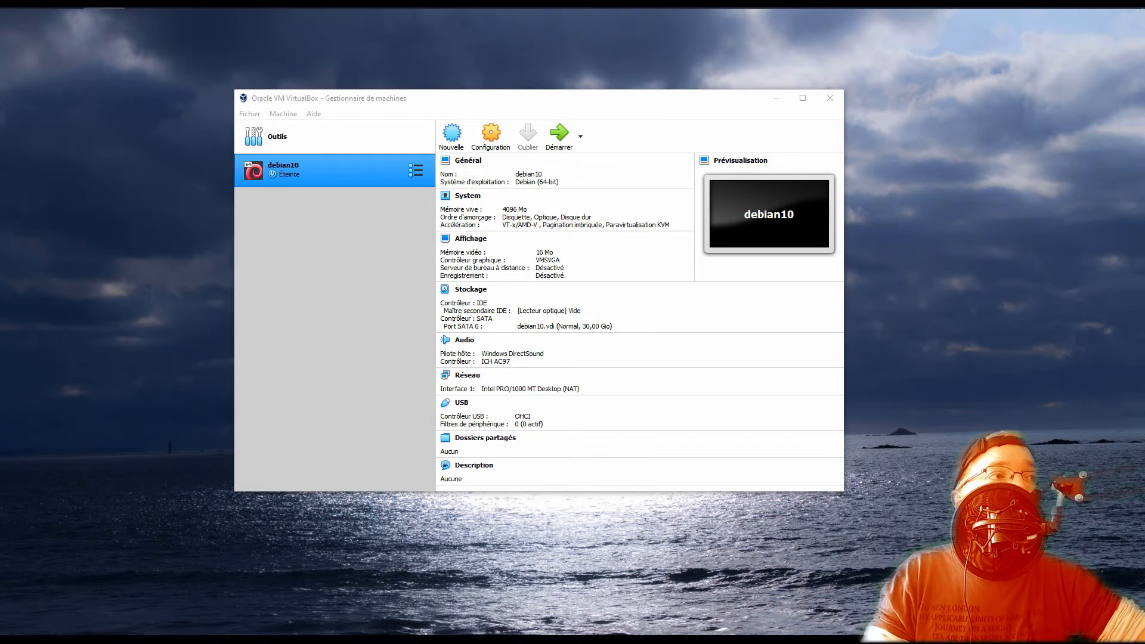
- Switch to the browser, search Google for "debian" and download the netinst ISO image for 64-bit PCs from the official Debian site
{"action": "left_click_drag", "start_coordinate": [1, 418], "coordinate": [495, 8]}
{"action": "left_click", "coordinate": [489, 251]}
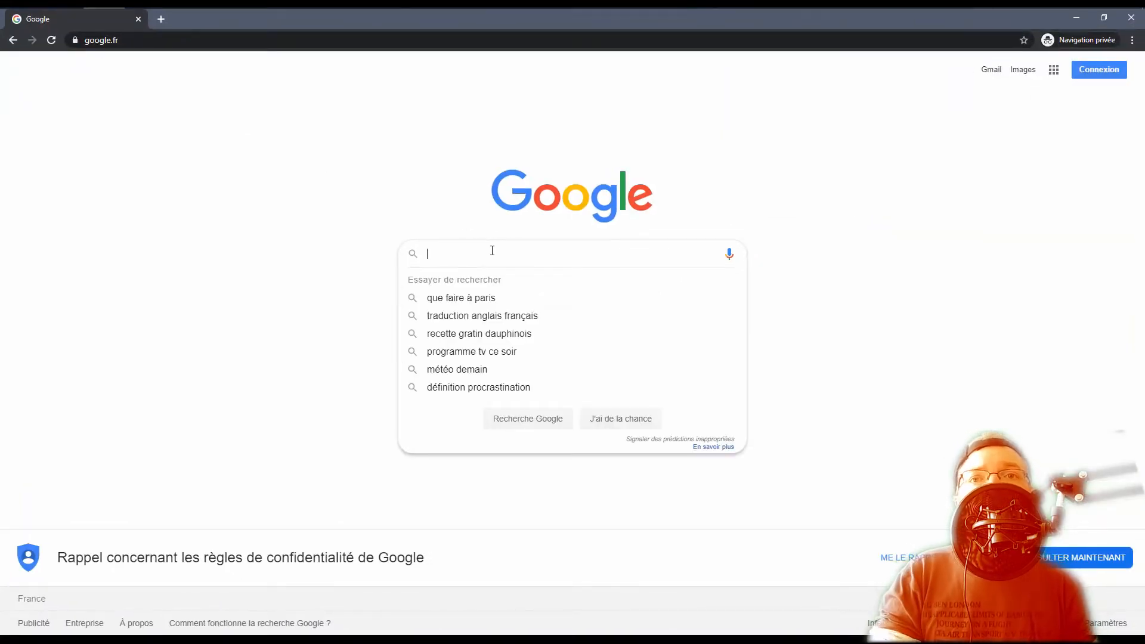
{"action": "type", "text": "debian"}
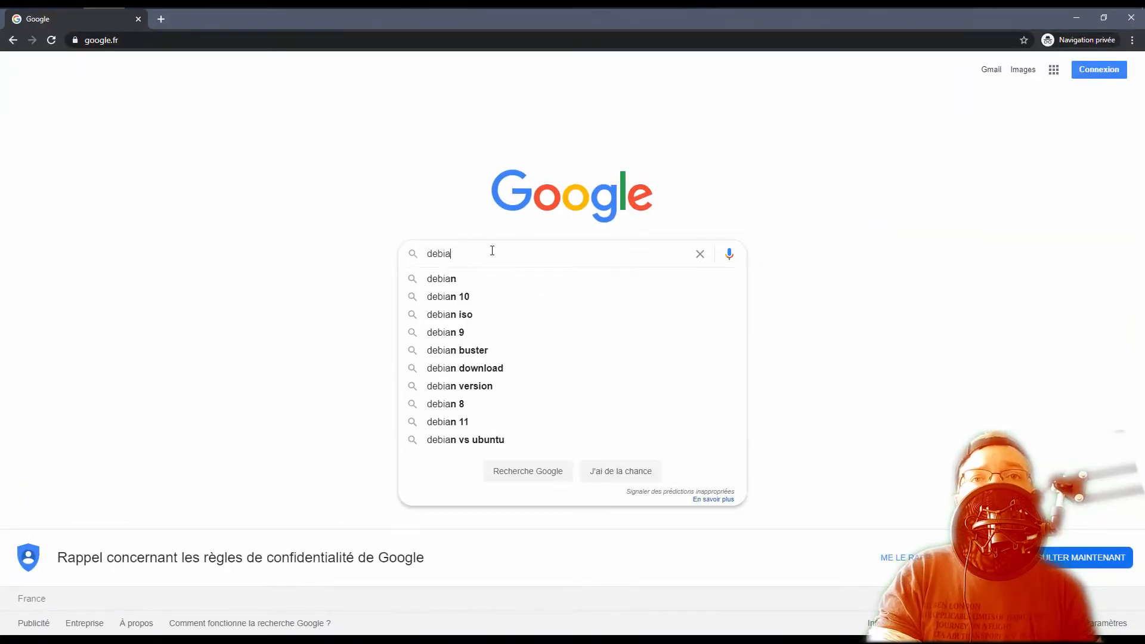
{"action": "key", "text": "Return"}
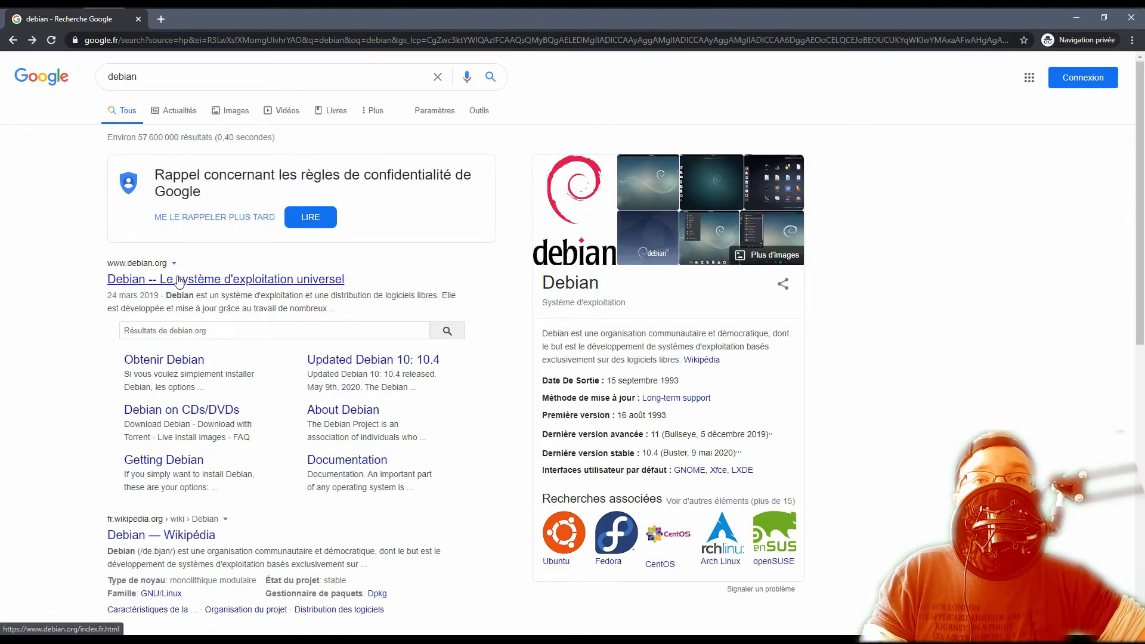
{"action": "left_click", "coordinate": [201, 280]}
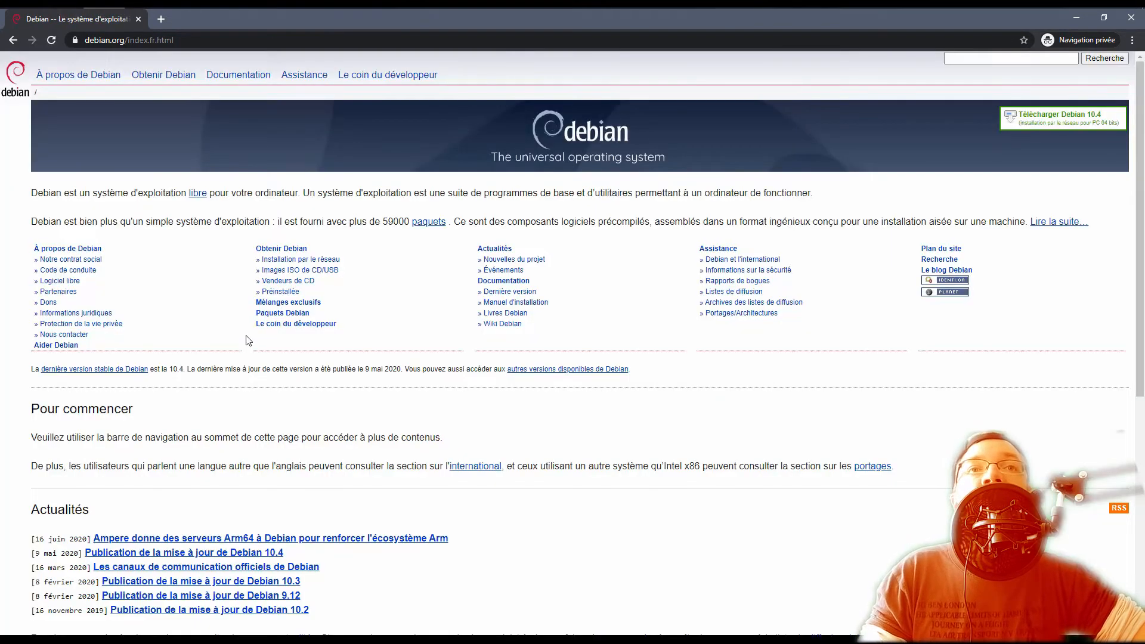
{"action": "left_click", "coordinate": [163, 77]}
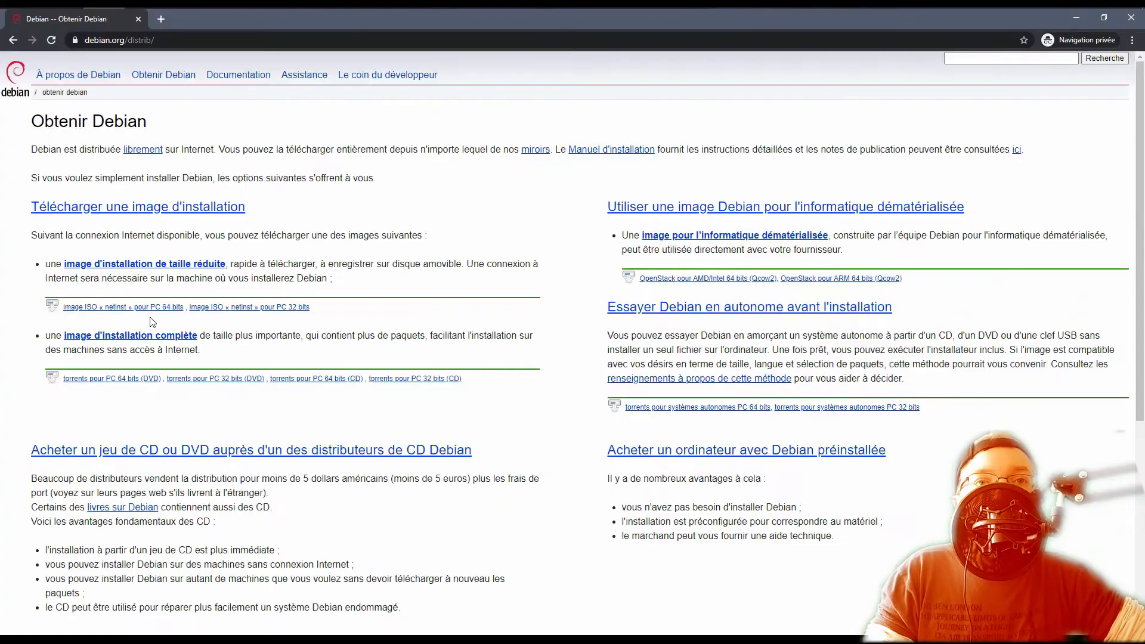
{"action": "left_click", "coordinate": [119, 307]}
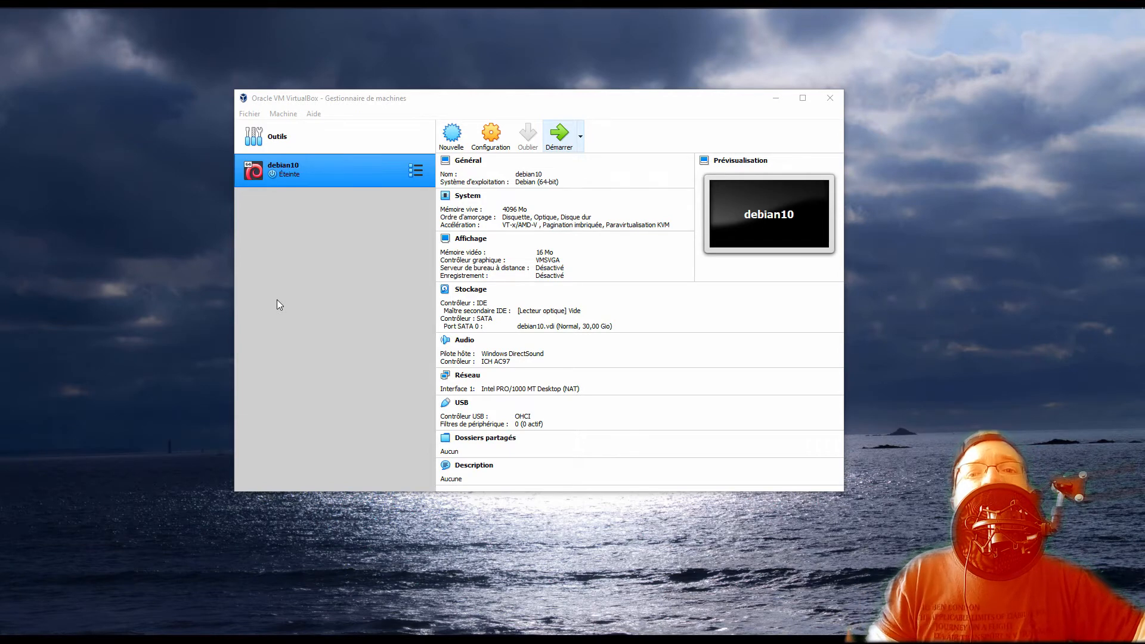
- In the debian10 machine's display settings, enable 3D acceleration and set the video memory to 64 MB
{"action": "right_click", "coordinate": [287, 170]}
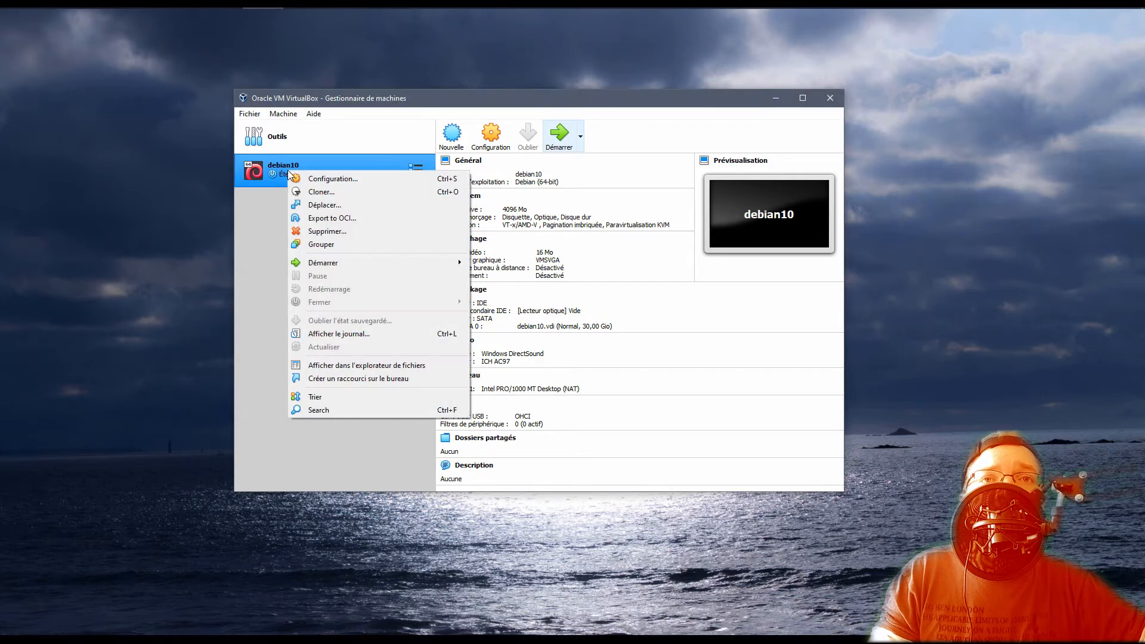
{"action": "left_click", "coordinate": [338, 178]}
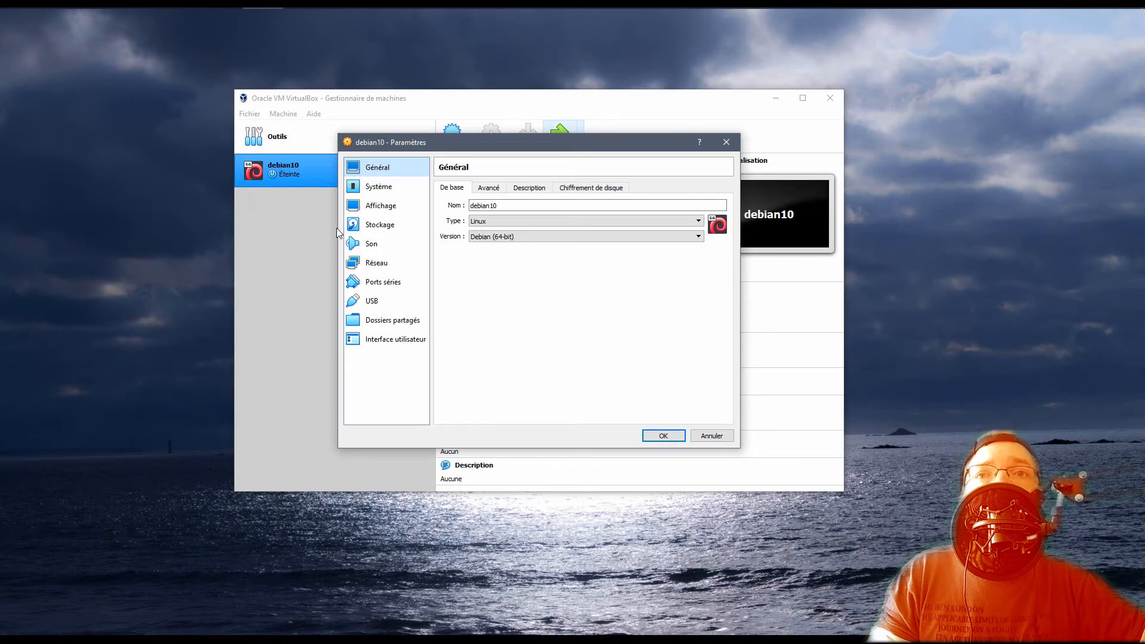
{"action": "left_click", "coordinate": [381, 205]}
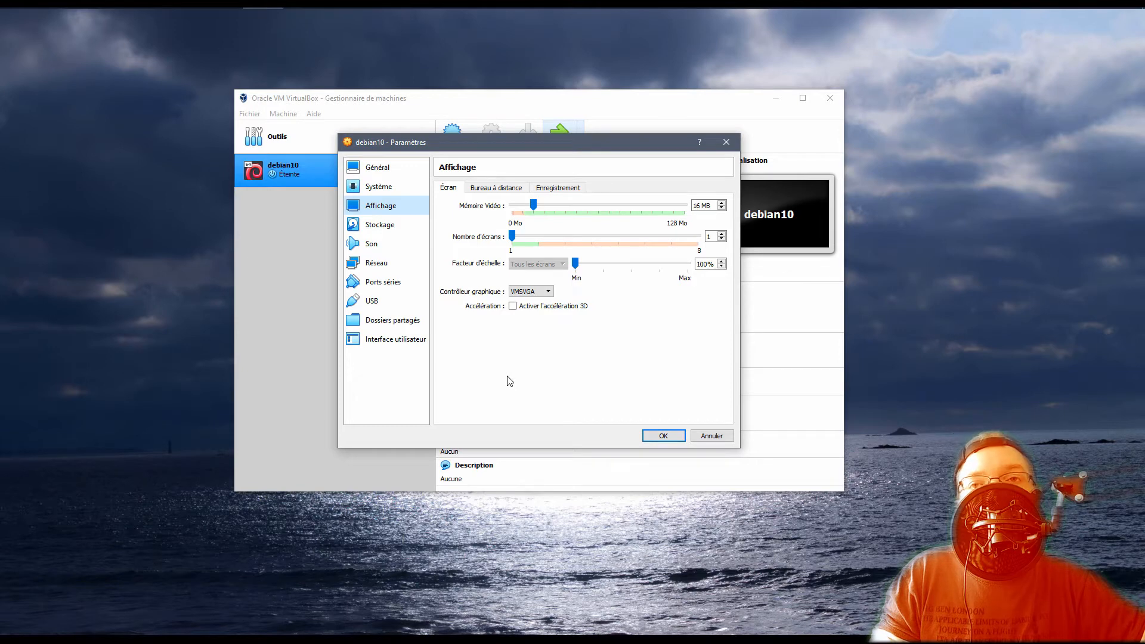
{"action": "left_click", "coordinate": [513, 307]}
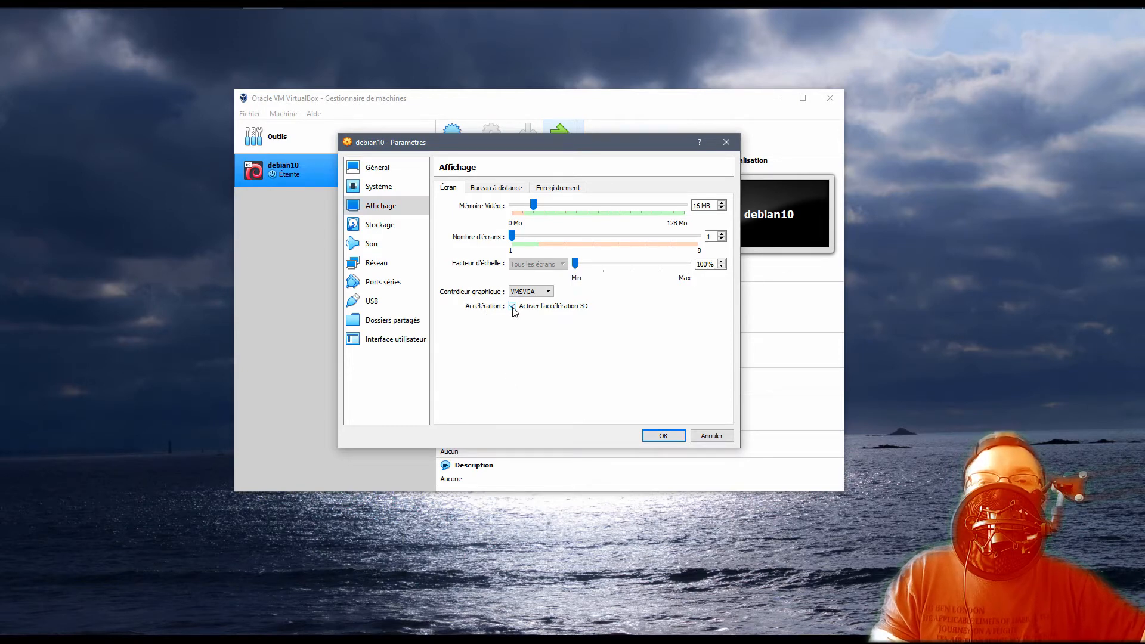
{"action": "left_click_drag", "start_coordinate": [534, 205], "coordinate": [600, 205]}
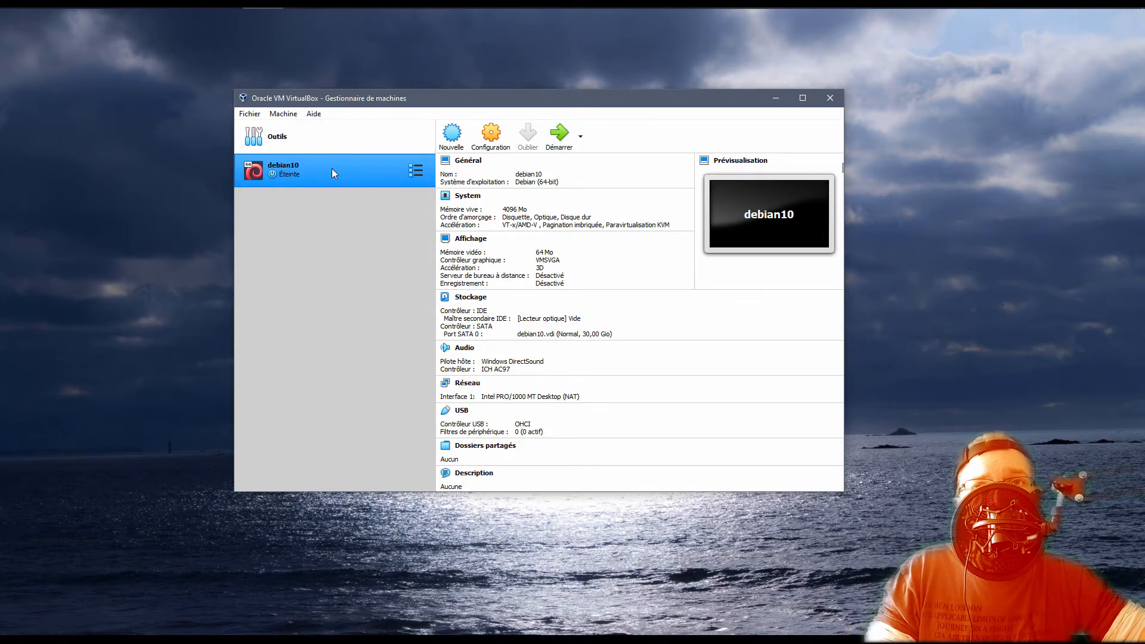
- Start the debian10 machine and load debian-10.4.0-amd64-netinst.iso from the download folder into its optical drive
{"action": "left_click", "coordinate": [559, 134]}
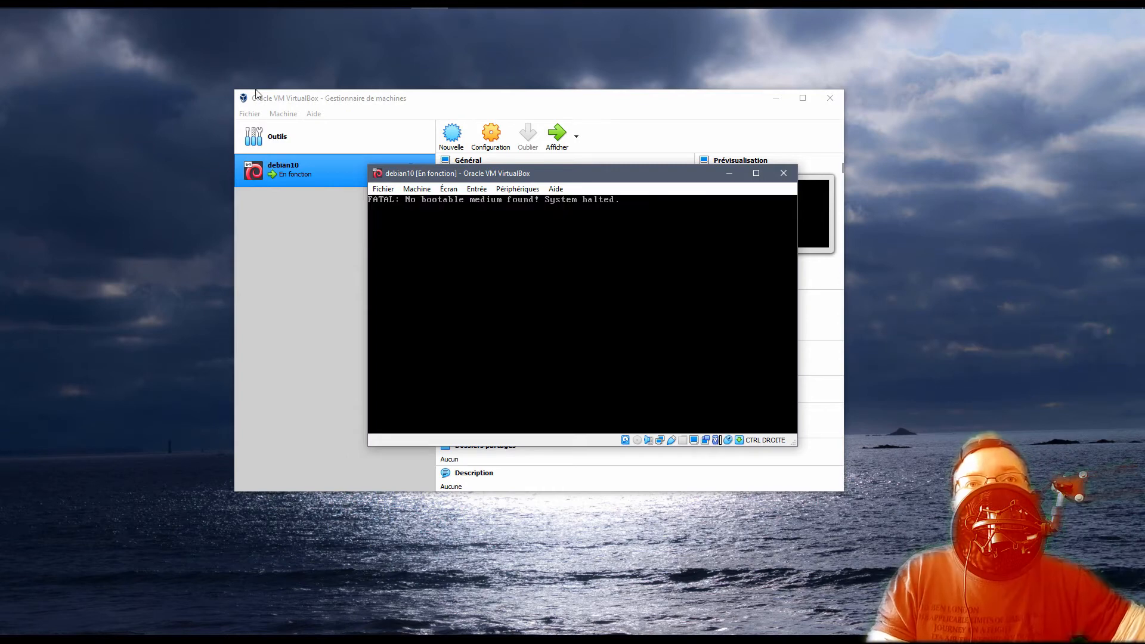
{"action": "left_click", "coordinate": [108, 36]}
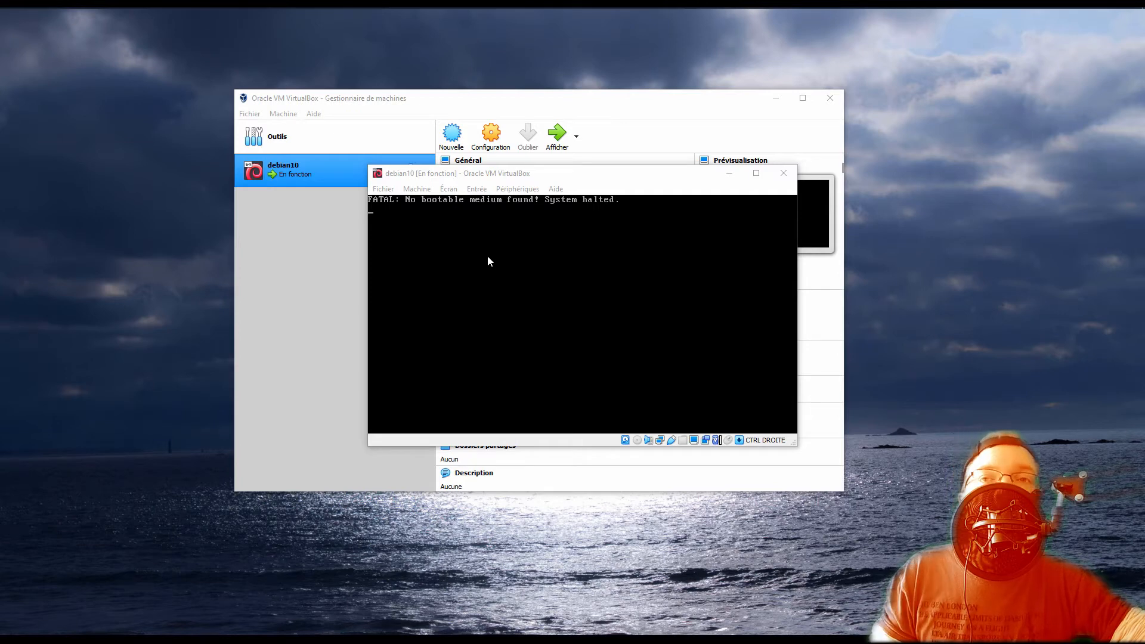
{"action": "left_click", "coordinate": [517, 189]}
{"action": "mouse_move", "coordinate": [522, 203]}
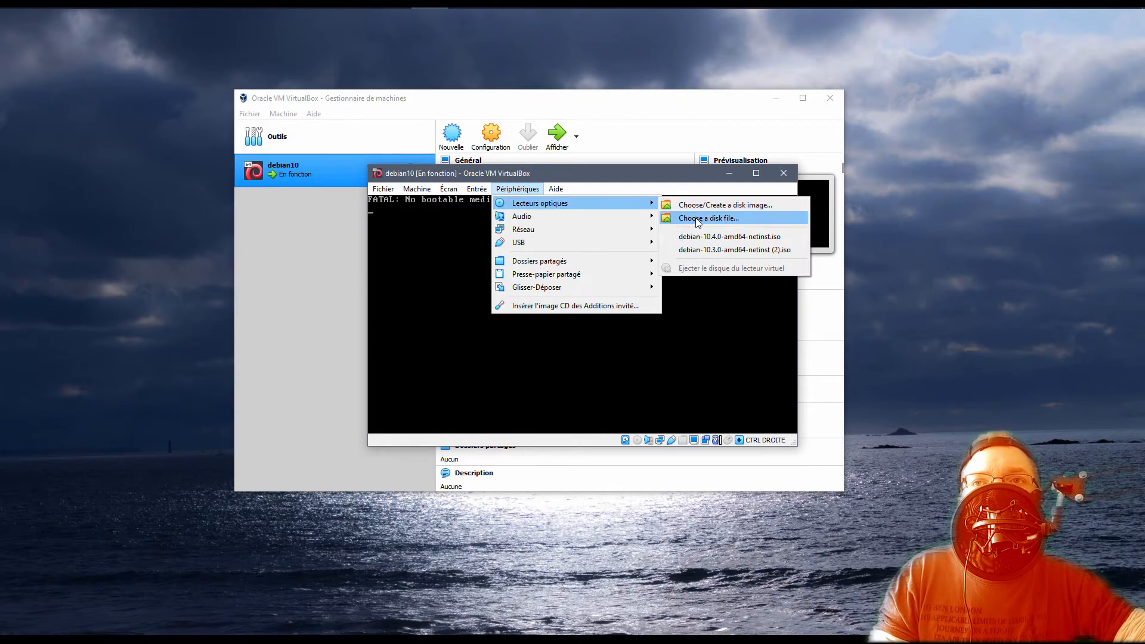
{"action": "left_click", "coordinate": [732, 219]}
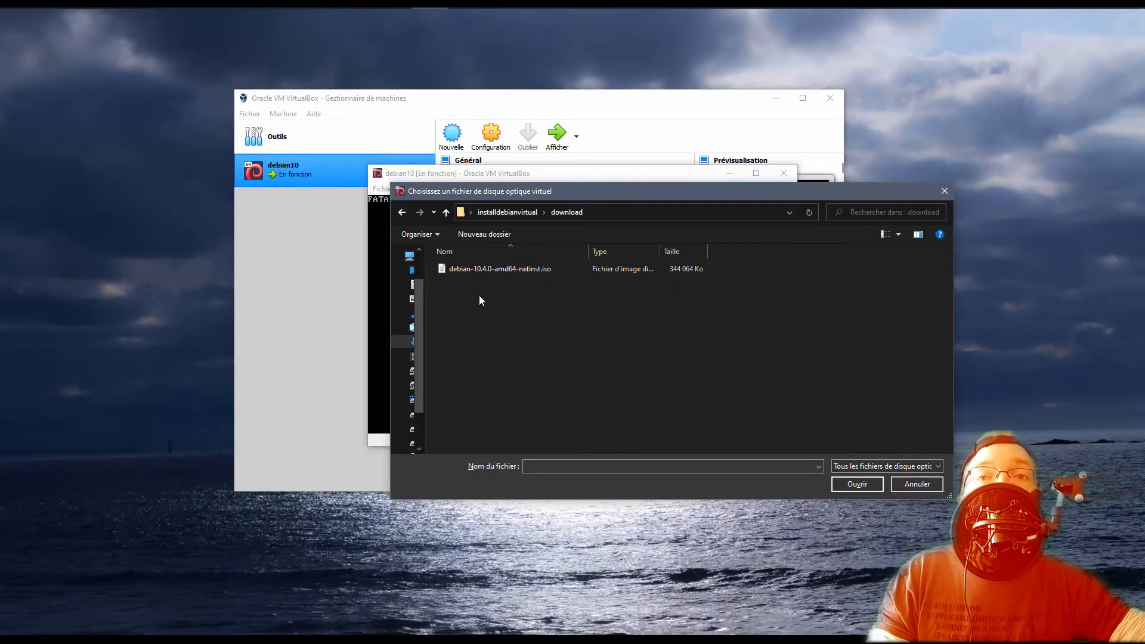
{"action": "left_click", "coordinate": [477, 268]}
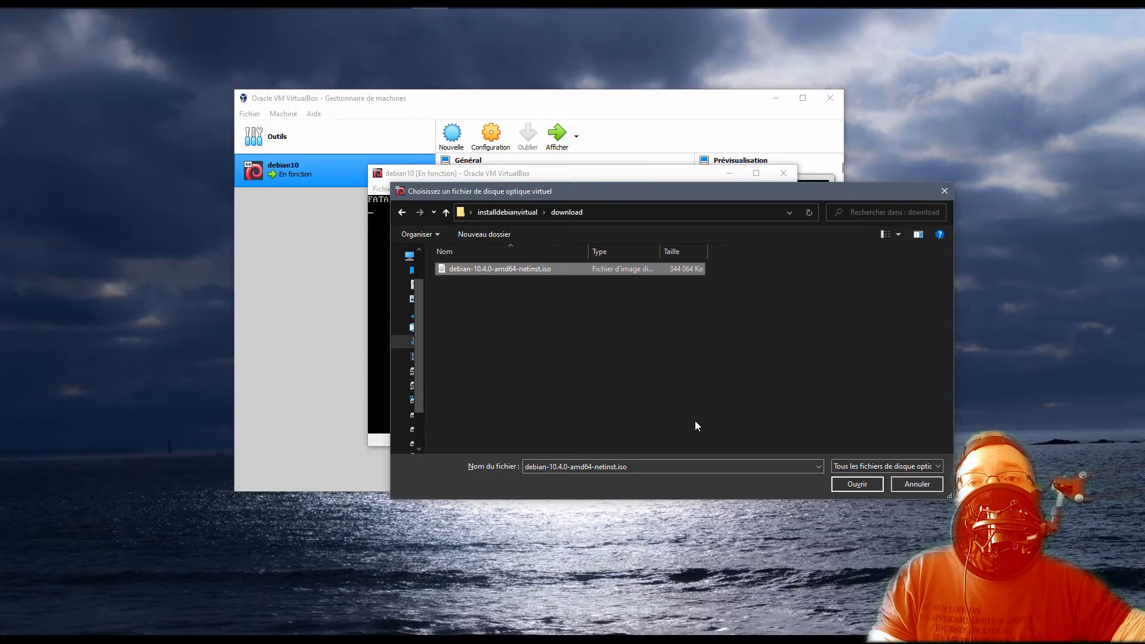
{"action": "left_click", "coordinate": [857, 483]}
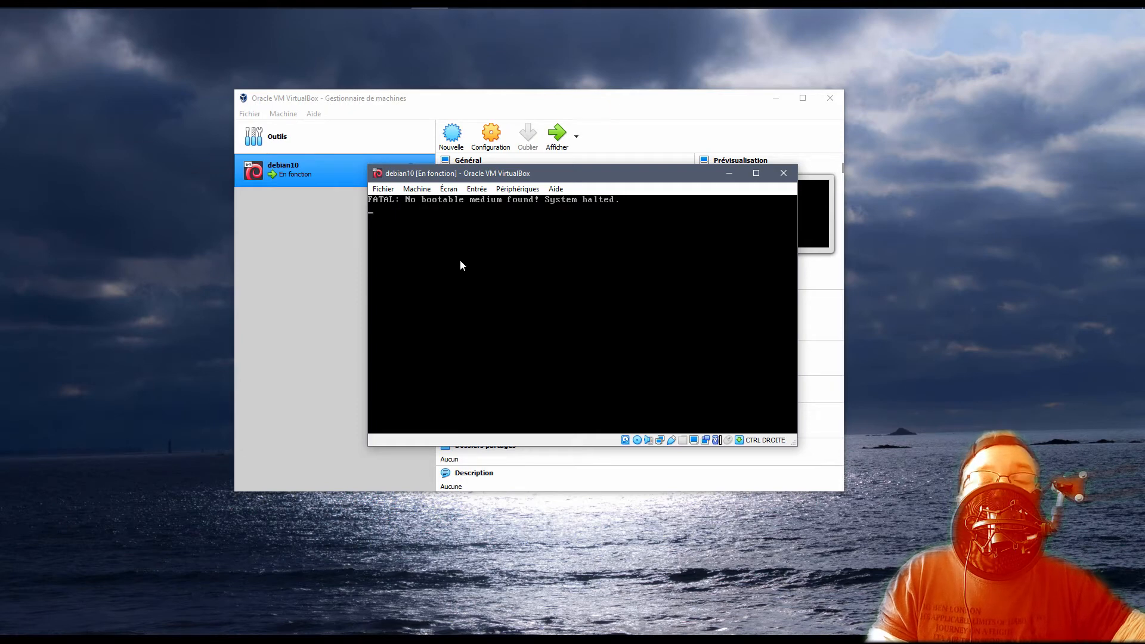
- Restart the virtual machine and launch the Debian installer's graphical install
{"action": "left_click", "coordinate": [417, 188]}
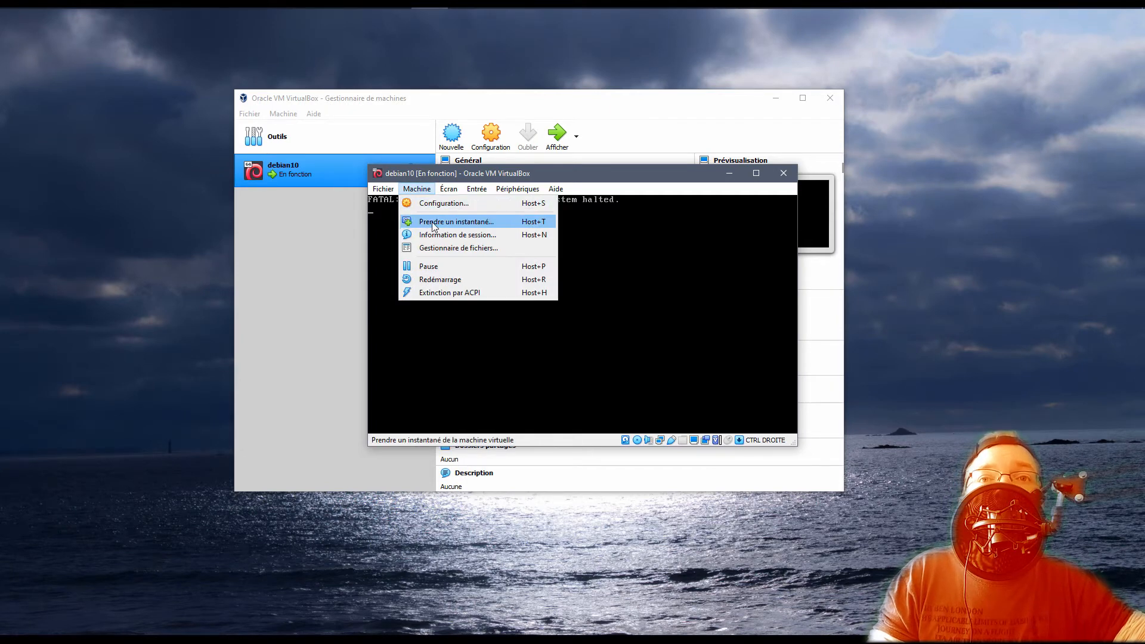
{"action": "left_click", "coordinate": [441, 278]}
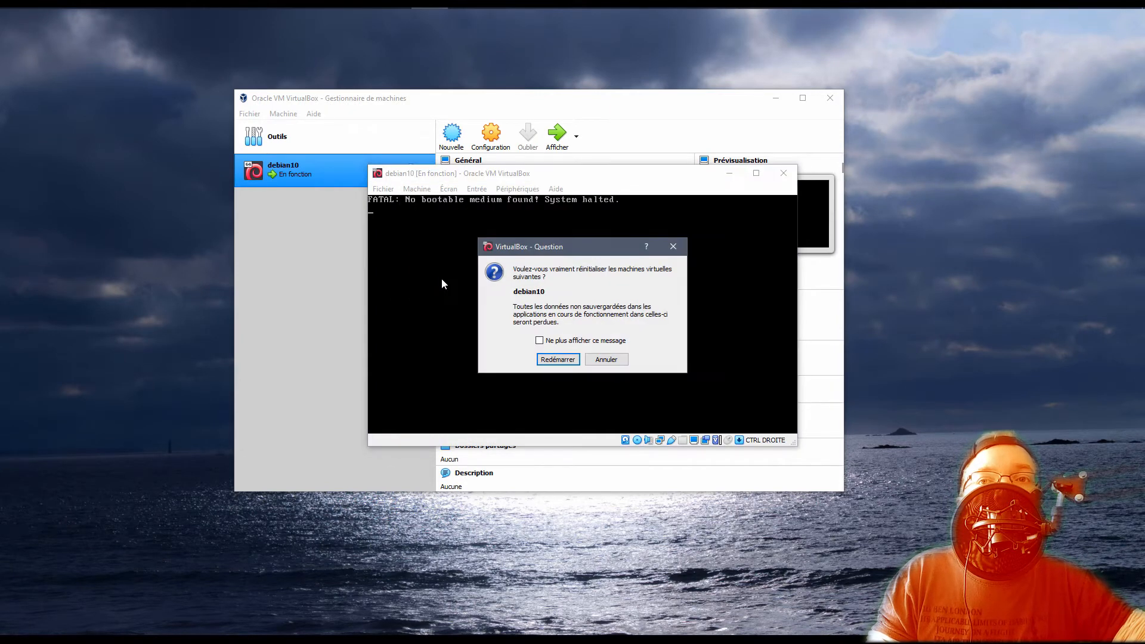
{"action": "left_click", "coordinate": [559, 359]}
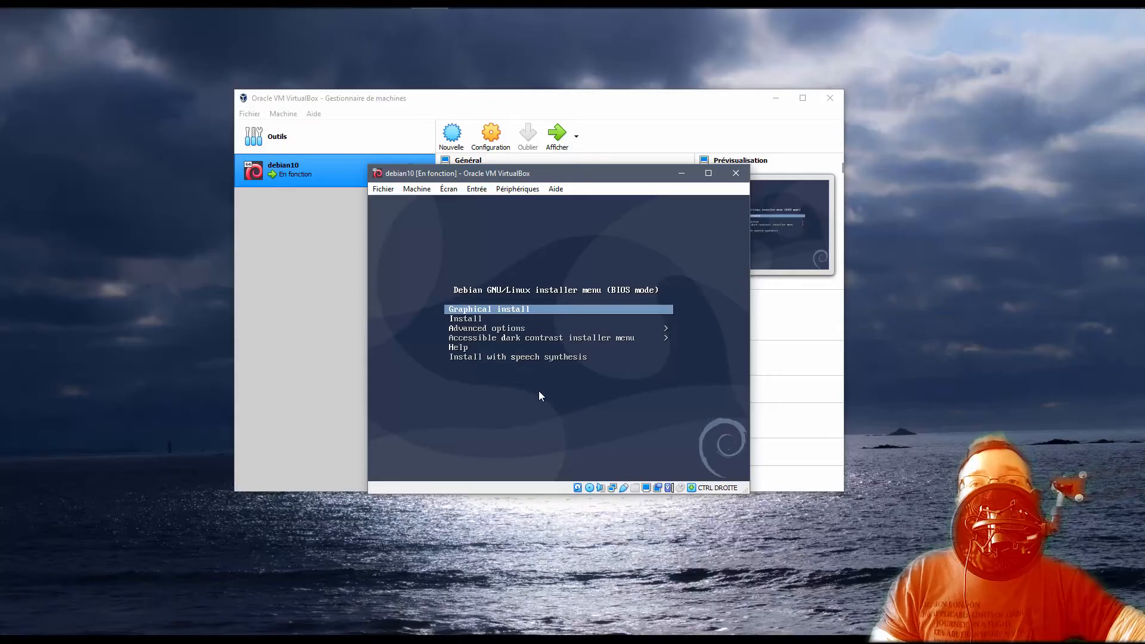
{"action": "key", "text": "Down"}
{"action": "key", "text": "Up"}
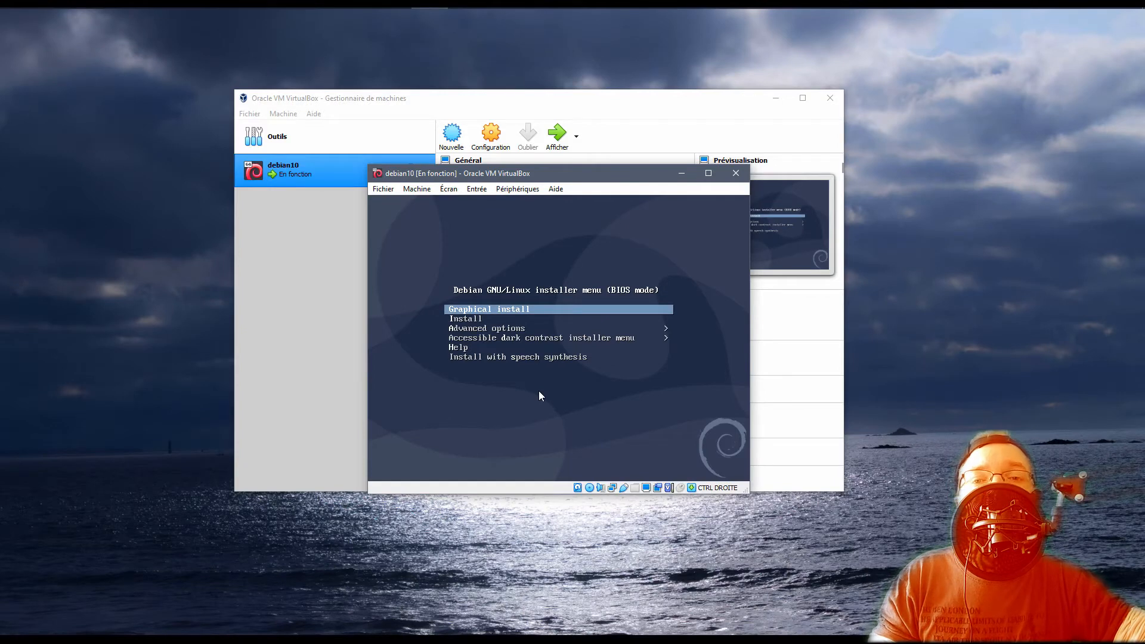
{"action": "key", "text": "Return"}
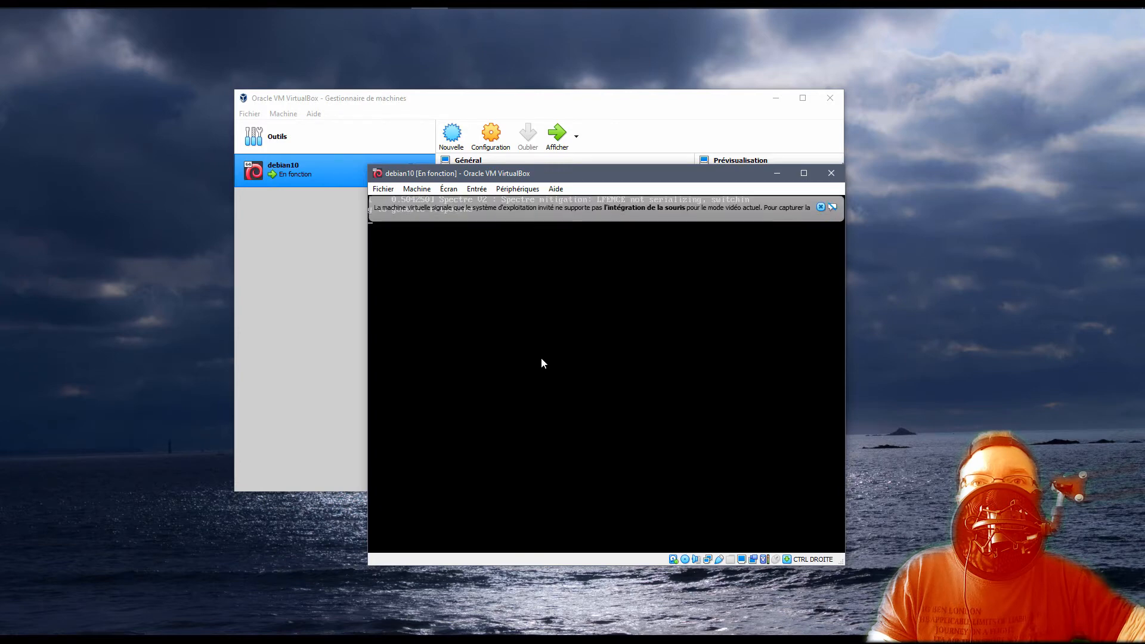
{"action": "left_click", "coordinate": [821, 207]}
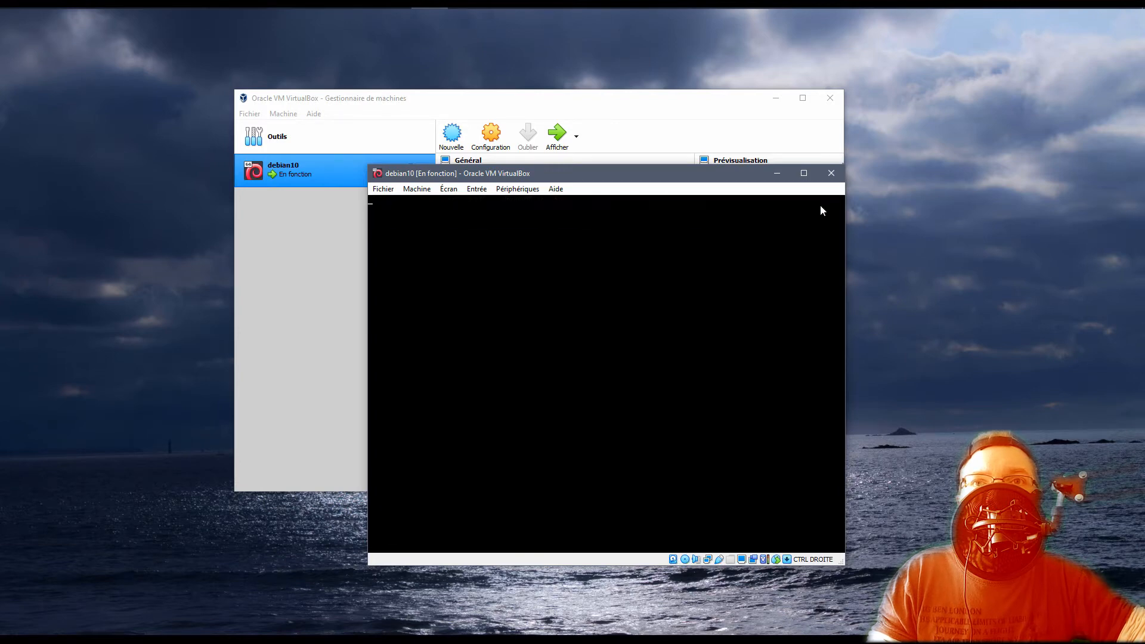
{"action": "left_click_drag", "start_coordinate": [688, 95], "coordinate": [686, 85]}
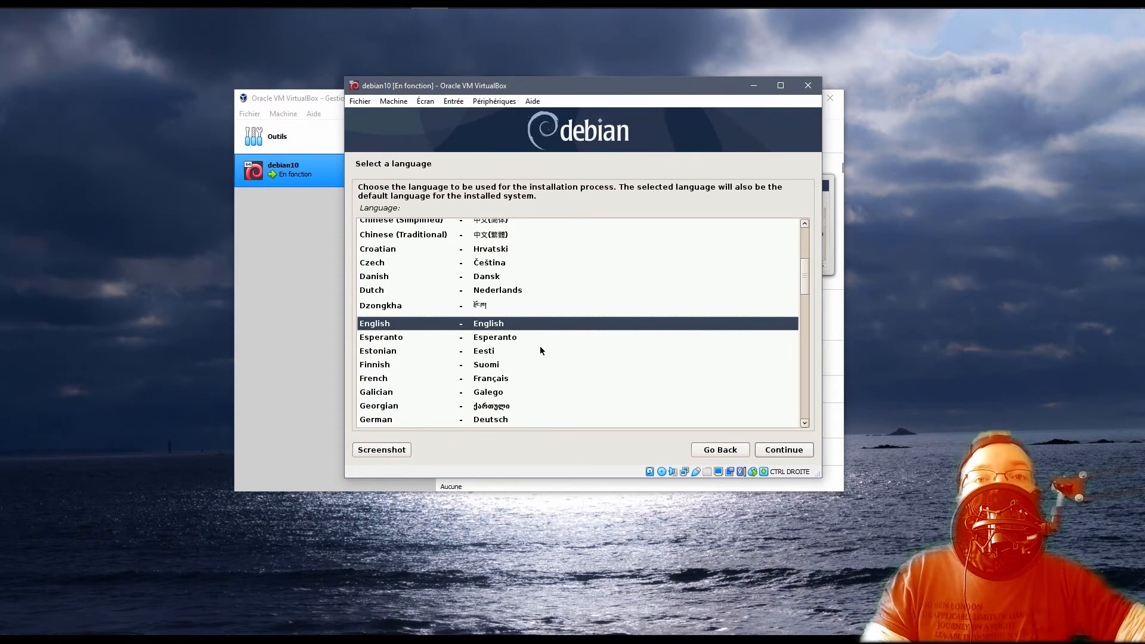
- Choose French as the installation language, France as the country and Français as the keyboard layout
{"action": "scroll", "coordinate": [569, 307], "scroll_direction": "down", "scroll_amount": 2}
{"action": "scroll", "coordinate": [569, 307], "scroll_direction": "down", "scroll_amount": 1}
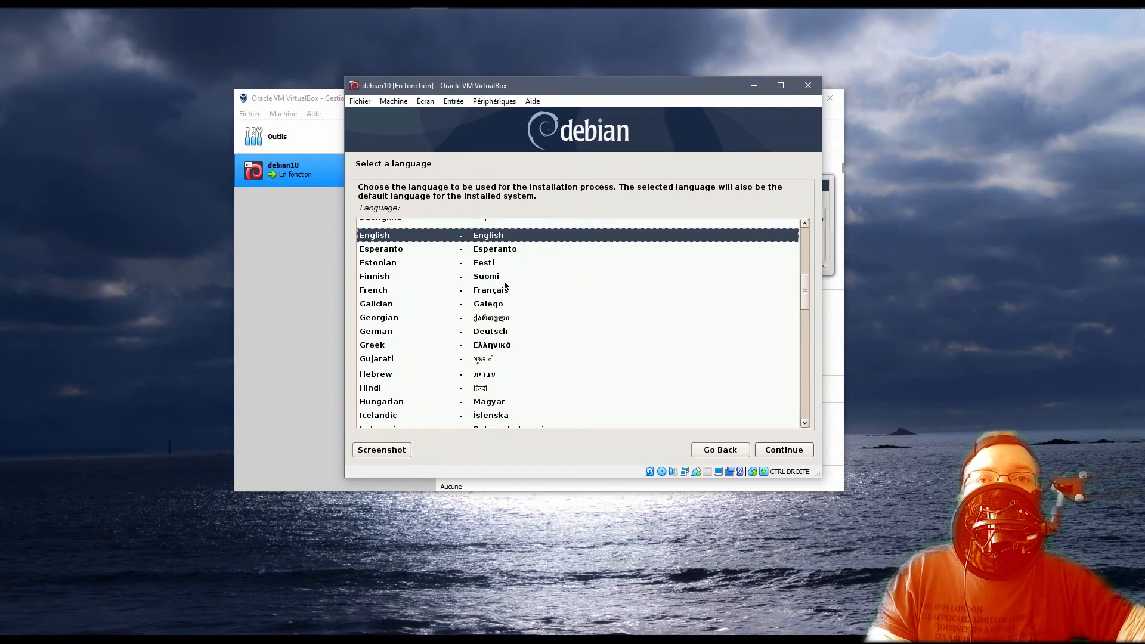
{"action": "left_click", "coordinate": [490, 292]}
{"action": "left_click", "coordinate": [779, 451]}
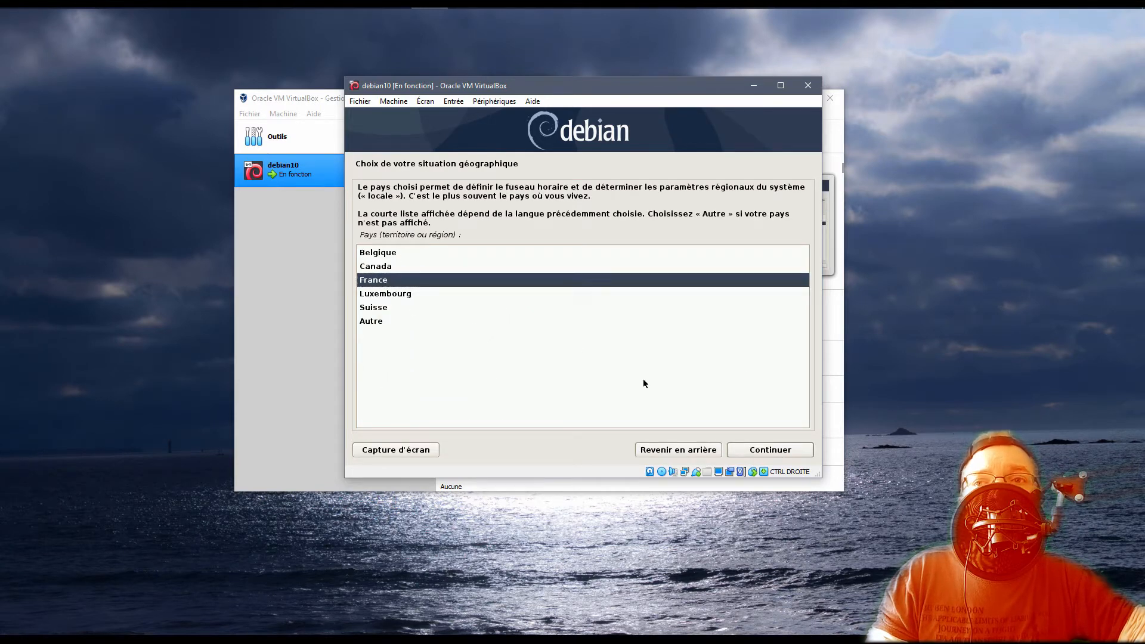
{"action": "left_click", "coordinate": [761, 452]}
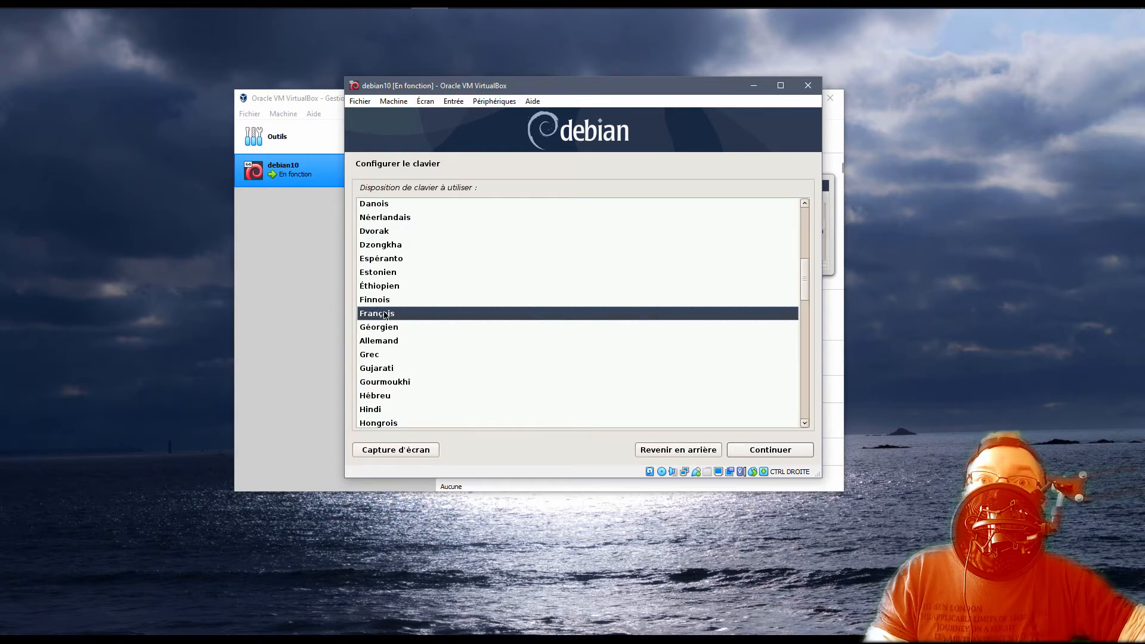
{"action": "left_click", "coordinate": [799, 451]}
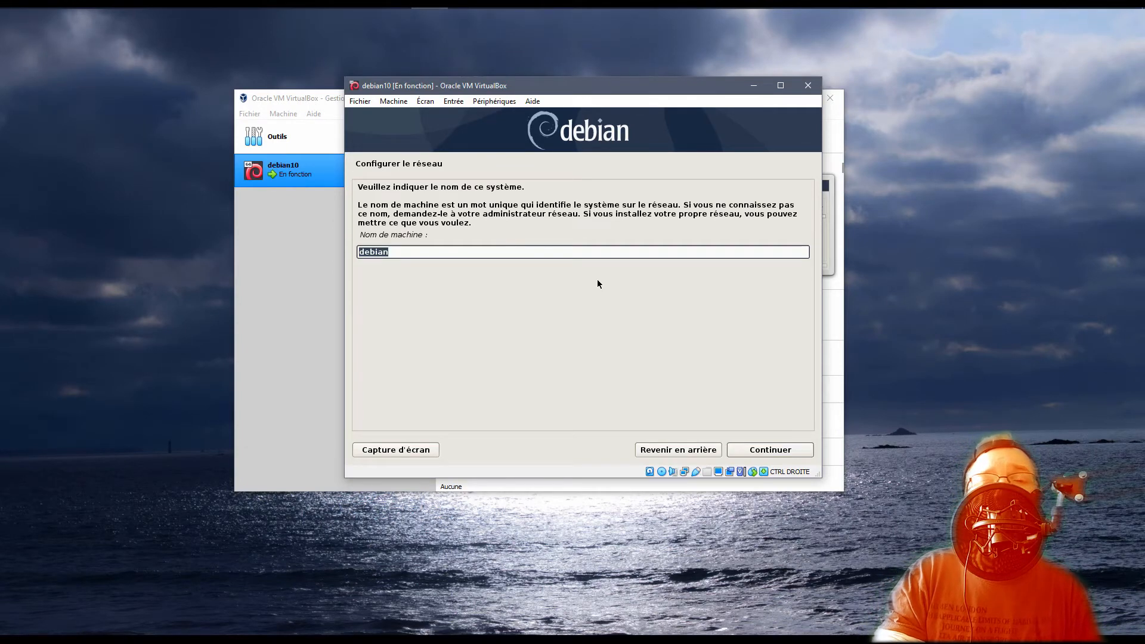
- Set the system's host name to coderocks and leave the network domain empty
{"action": "type", "text": "coderocks"}
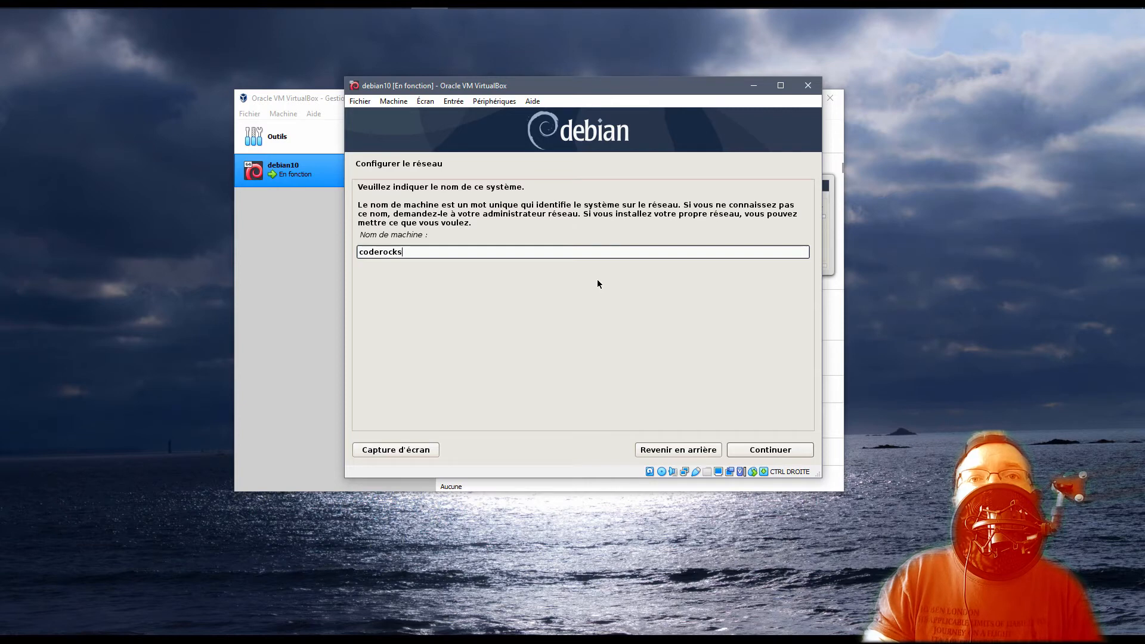
{"action": "left_click", "coordinate": [773, 452]}
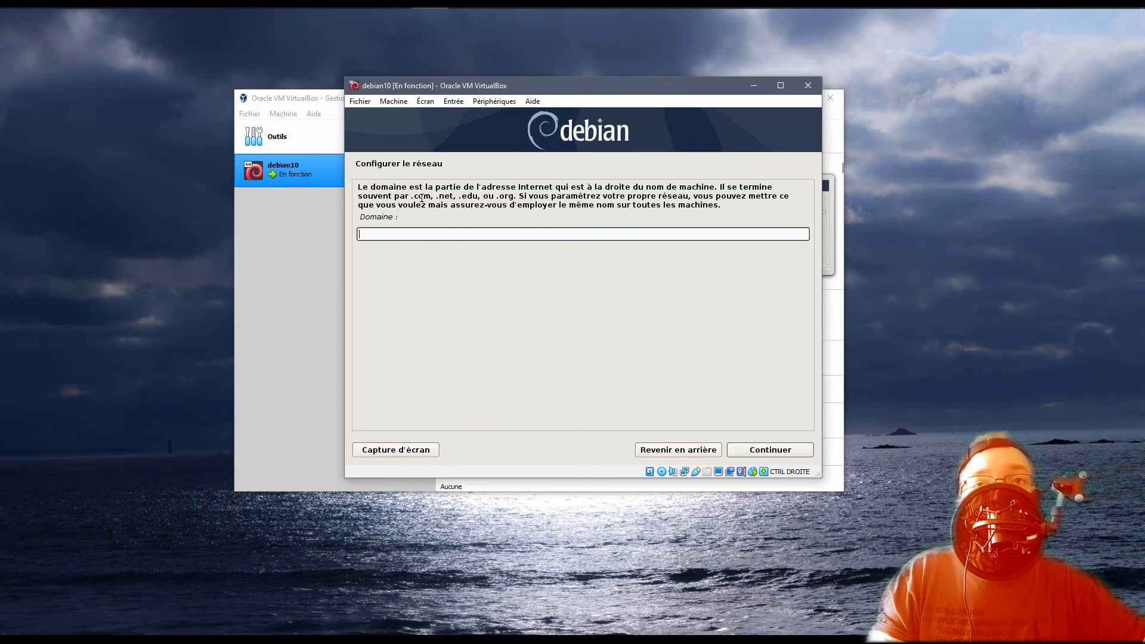
{"action": "left_click_drag", "start_coordinate": [411, 197], "coordinate": [424, 198]}
{"action": "left_click", "coordinate": [453, 234]}
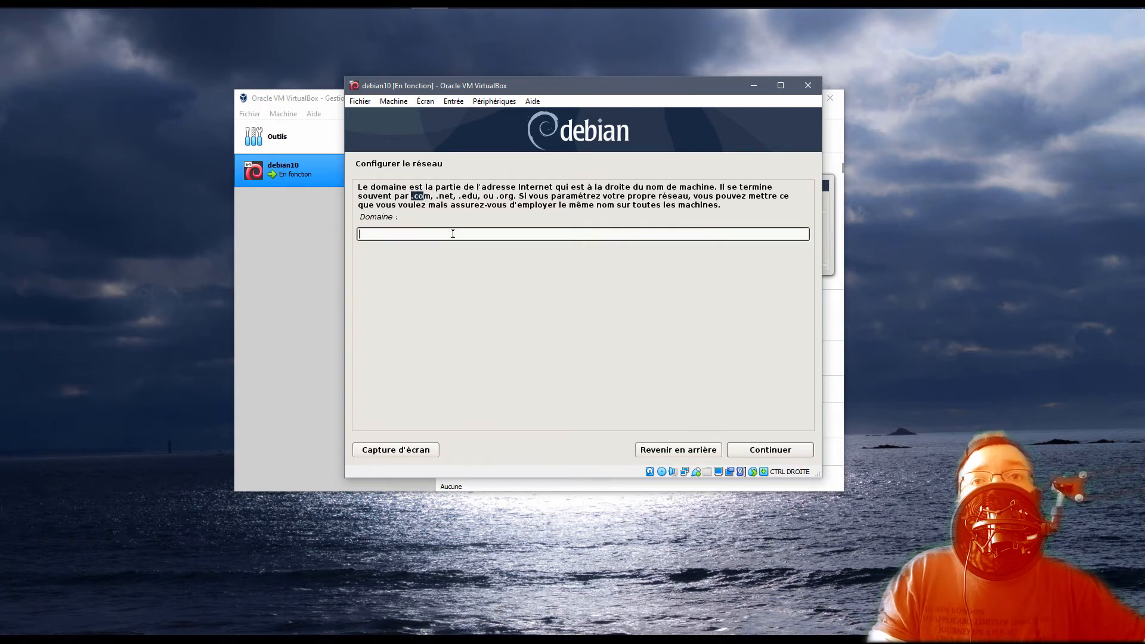
{"action": "left_click", "coordinate": [793, 451]}
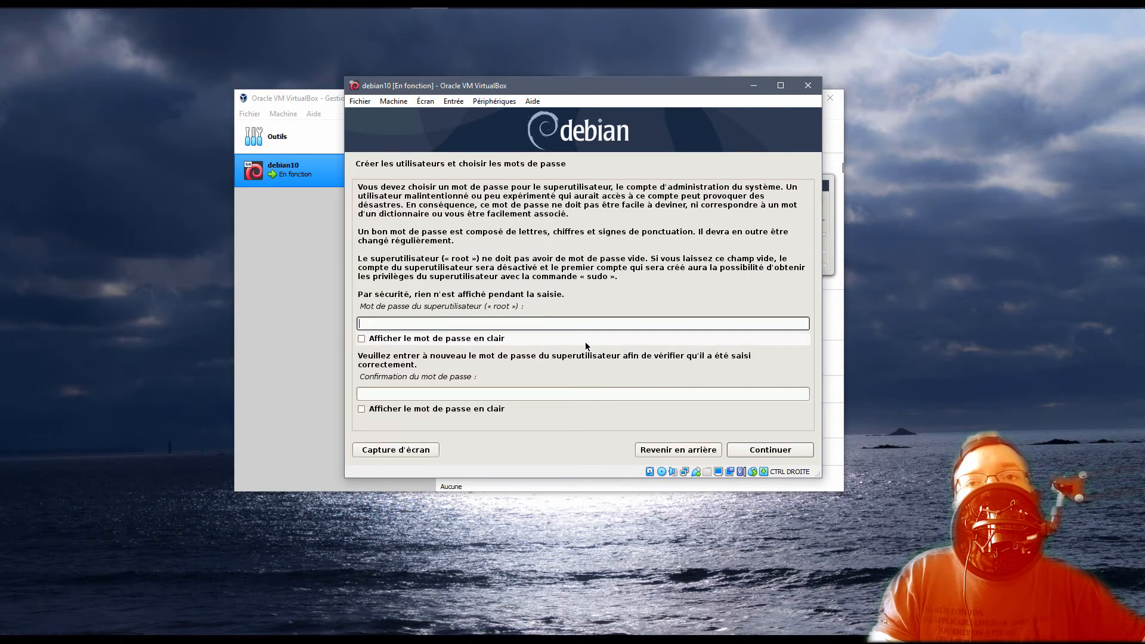
- Enter and confirm the root password, and proceed to the user account setup
{"action": "type", "text": "****"}
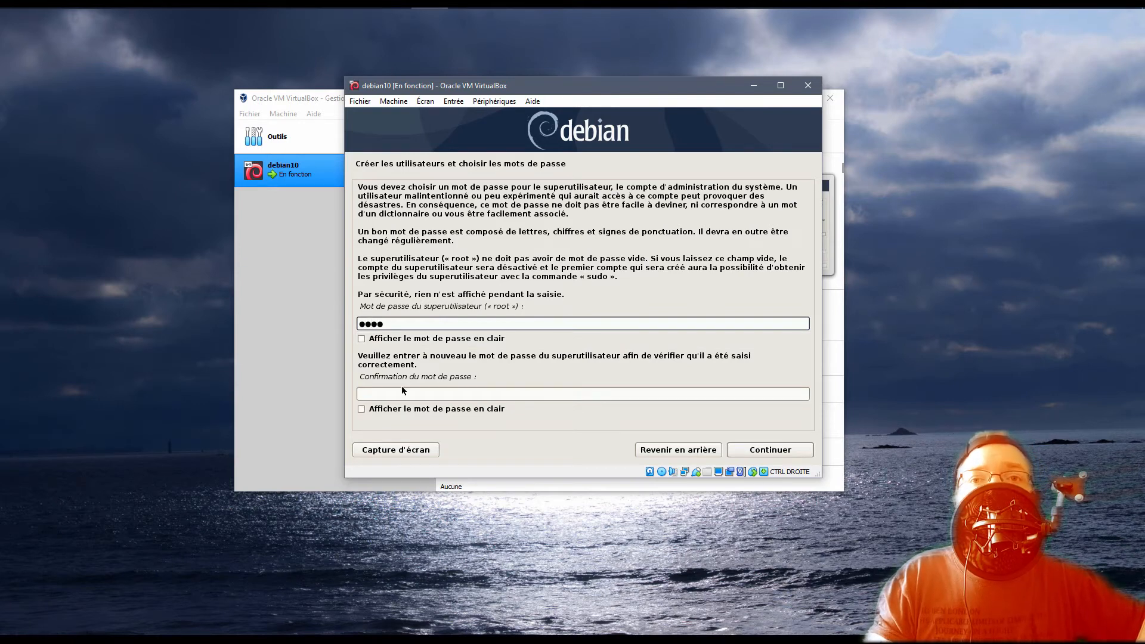
{"action": "left_click", "coordinate": [514, 390]}
{"action": "type", "text": "****"}
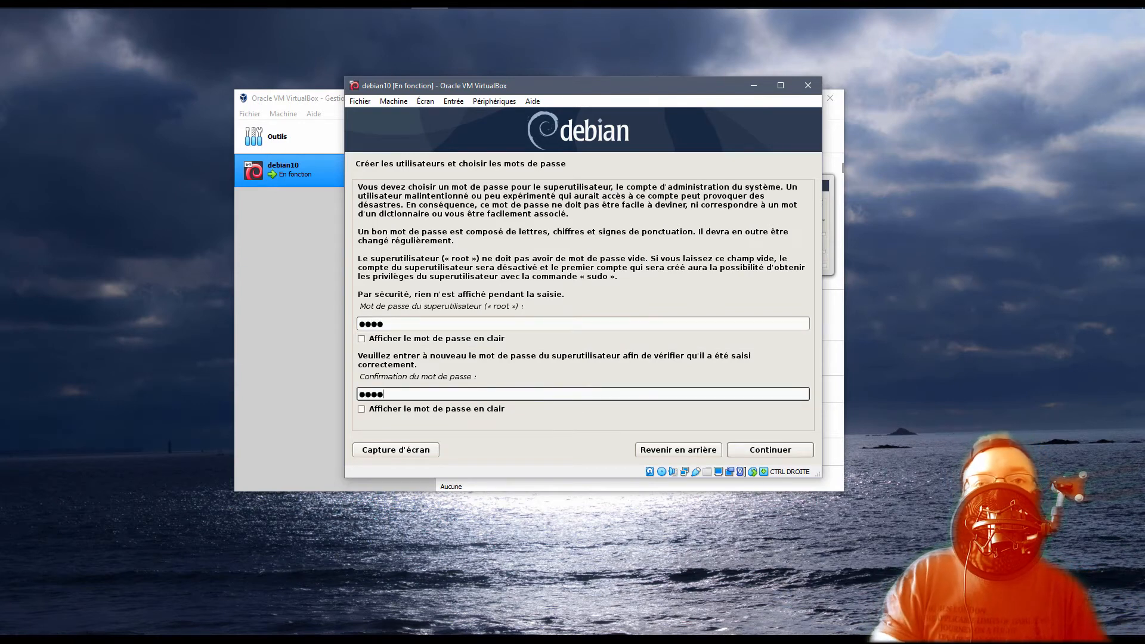
{"action": "left_click", "coordinate": [799, 455]}
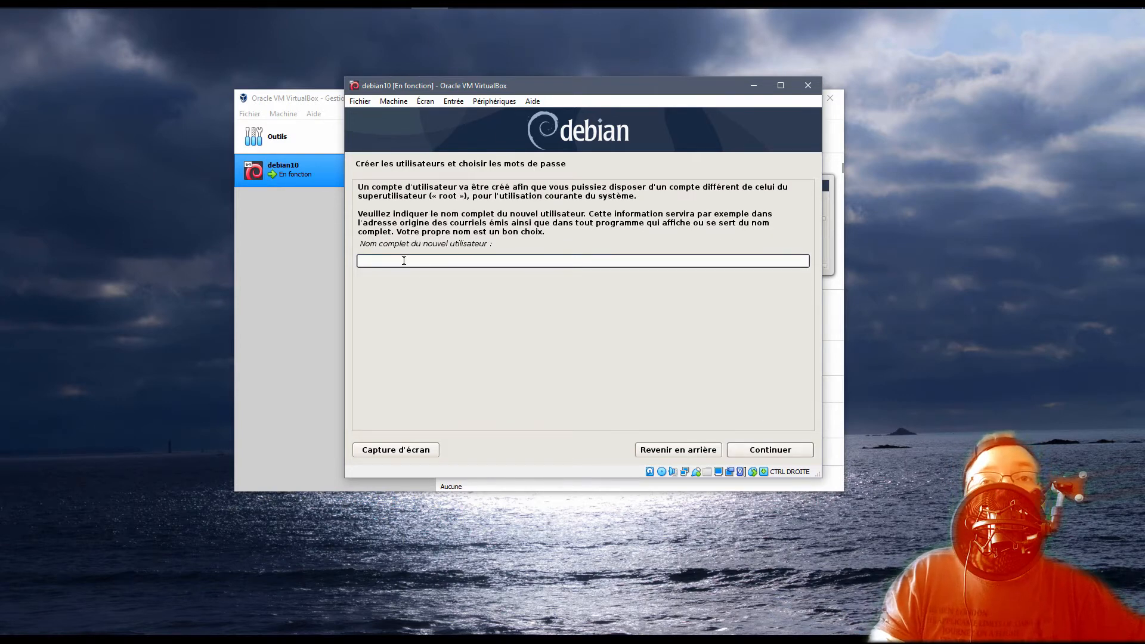
- Leave the new user's full name empty and enter the login for the user account
{"action": "left_click", "coordinate": [763, 454]}
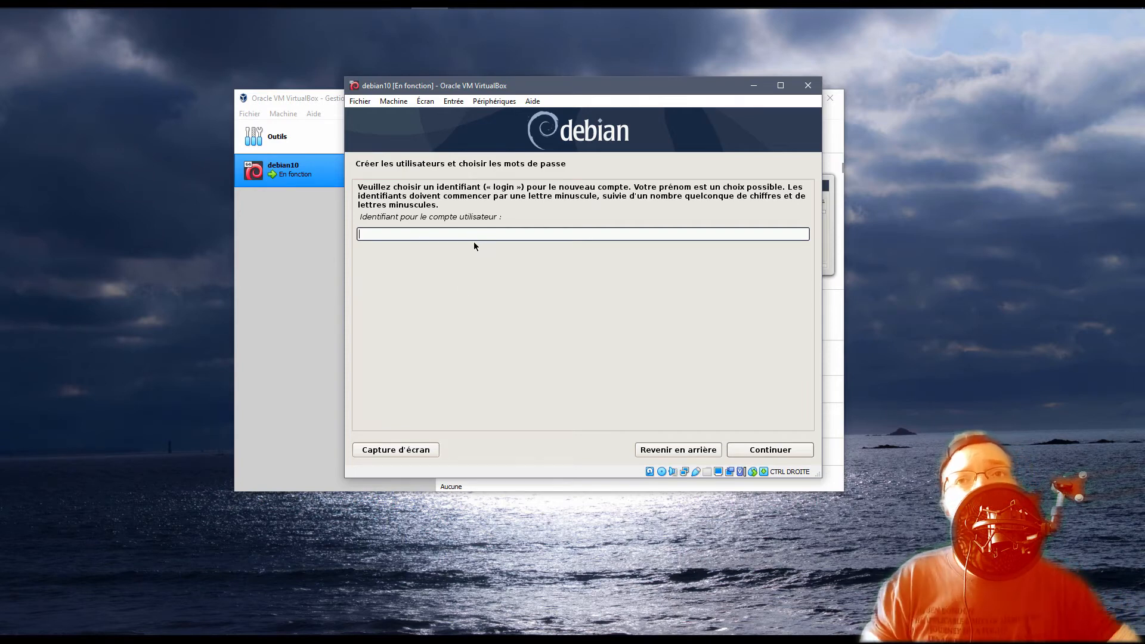
{"action": "left_click", "coordinate": [457, 233]}
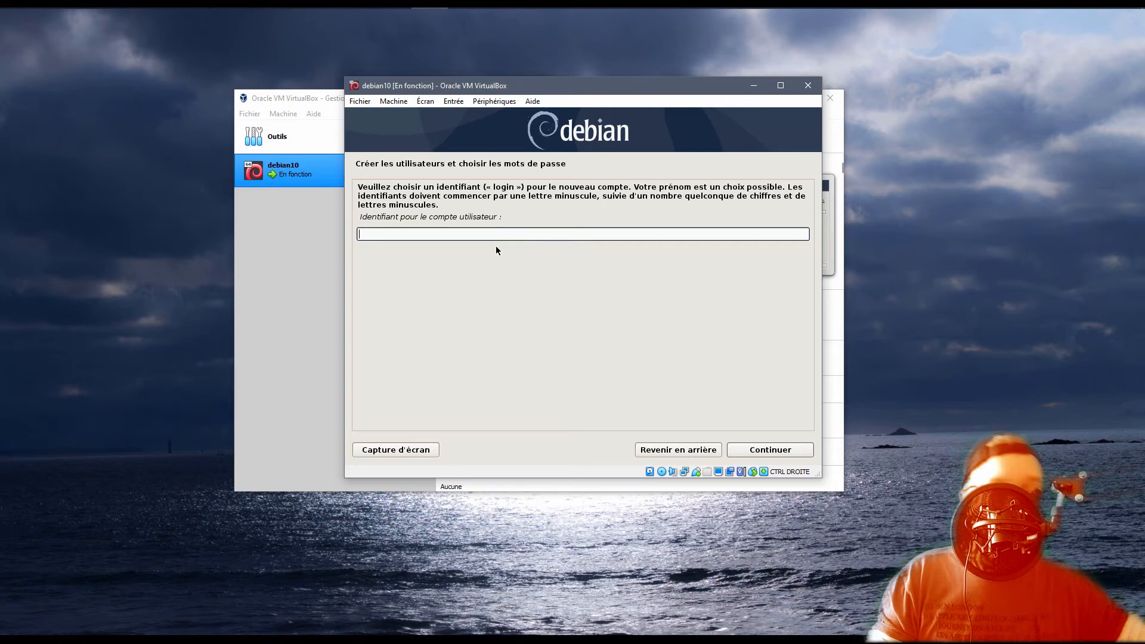
{"action": "type", "text": "cody"}
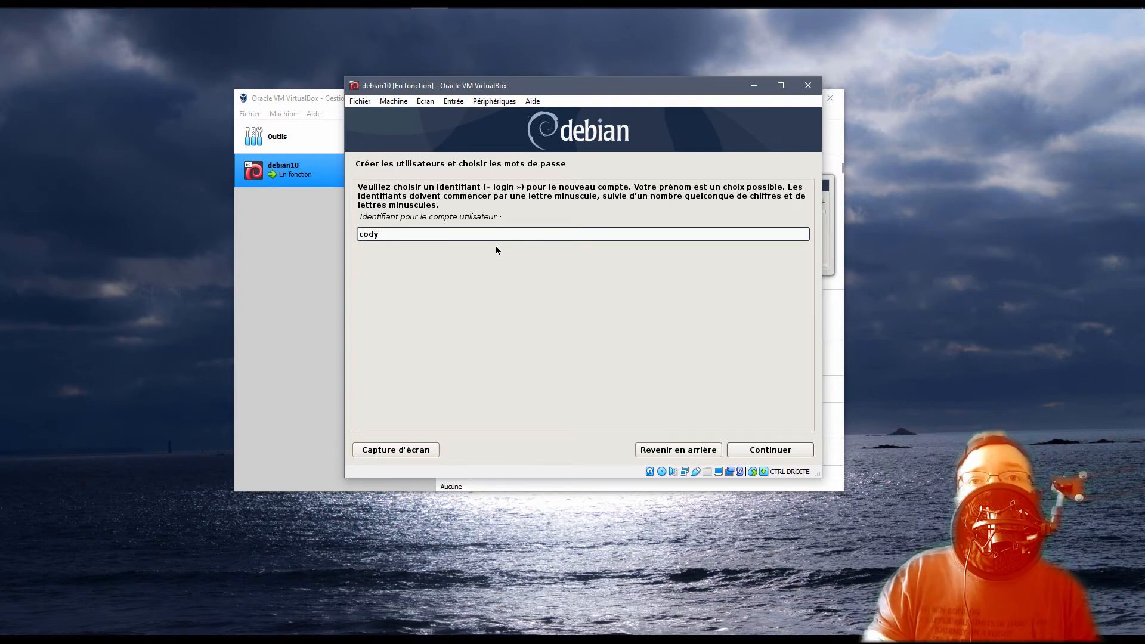
{"action": "left_click", "coordinate": [794, 449]}
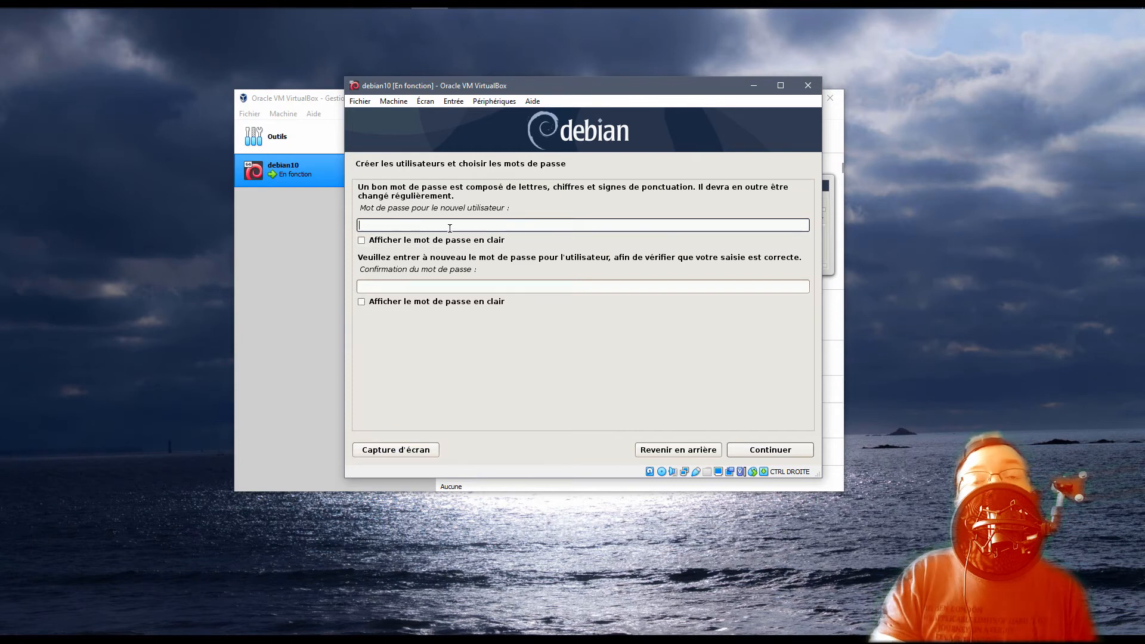
- Enter the new user's password and repeat it in the confirmation field
{"action": "type", "text": "●●●●"}
{"action": "key", "text": "Tab"}
{"action": "key", "text": "Tab"}
{"action": "type", "text": "●●●●"}
{"action": "left_click", "coordinate": [523, 223]}
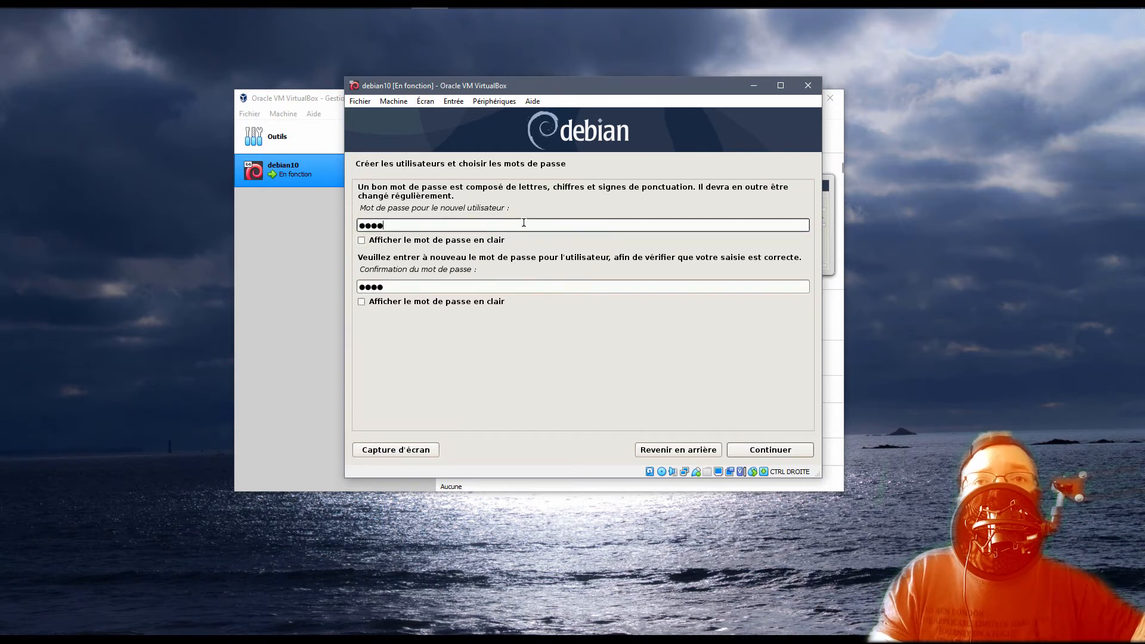
{"action": "left_click", "coordinate": [560, 285]}
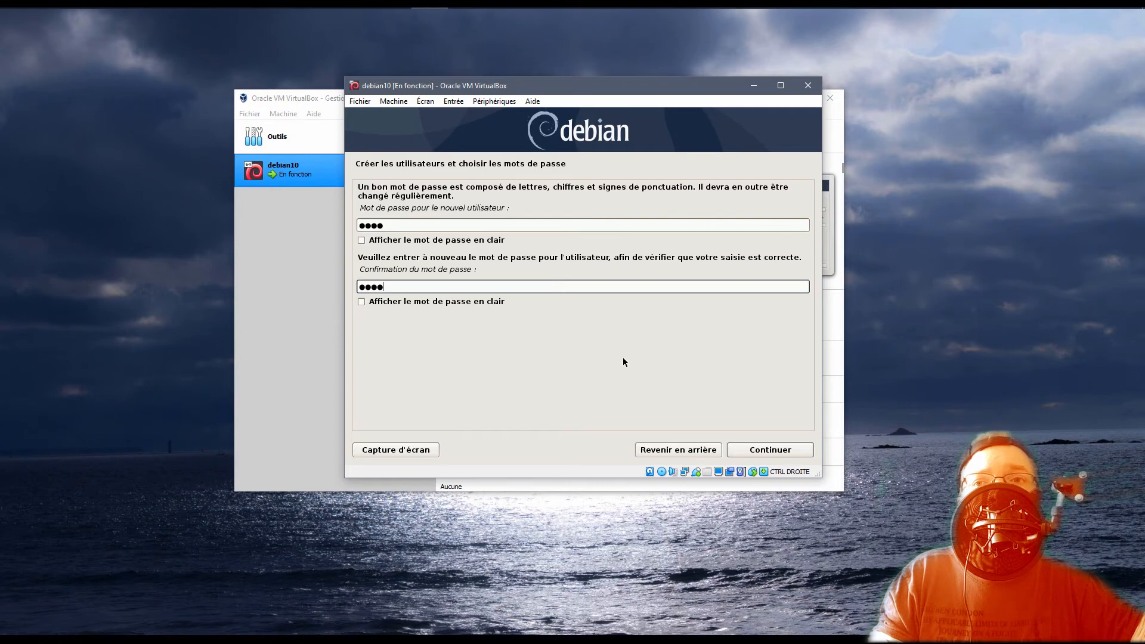
- Proceed to disk partitioning and choose the guided method that uses an entire disk
{"action": "left_click", "coordinate": [775, 451]}
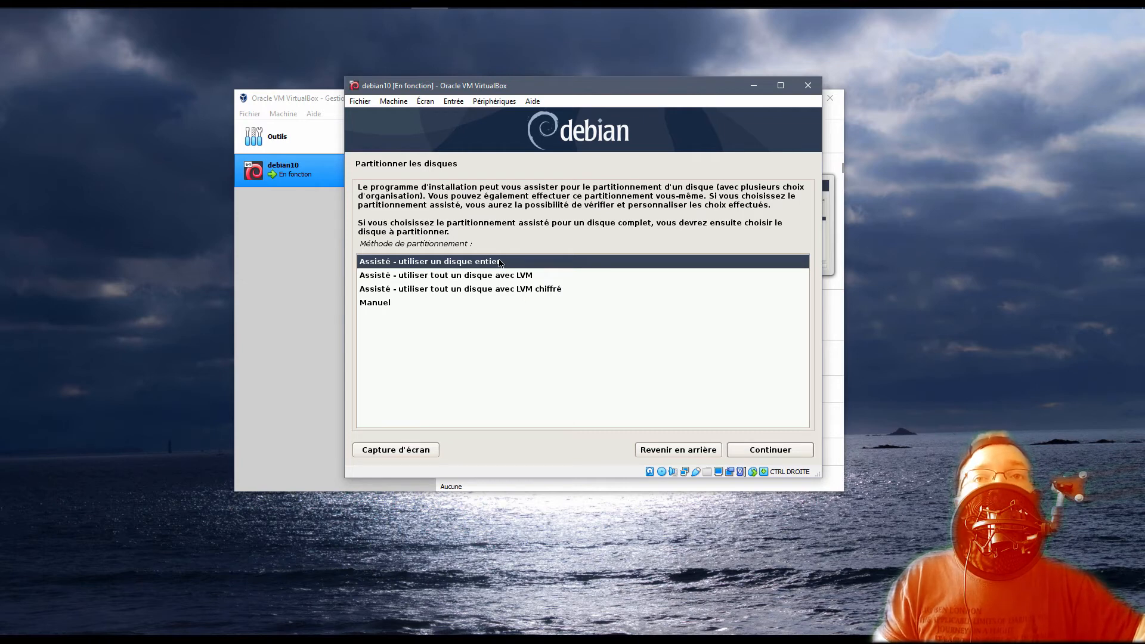
{"action": "left_click", "coordinate": [512, 278]}
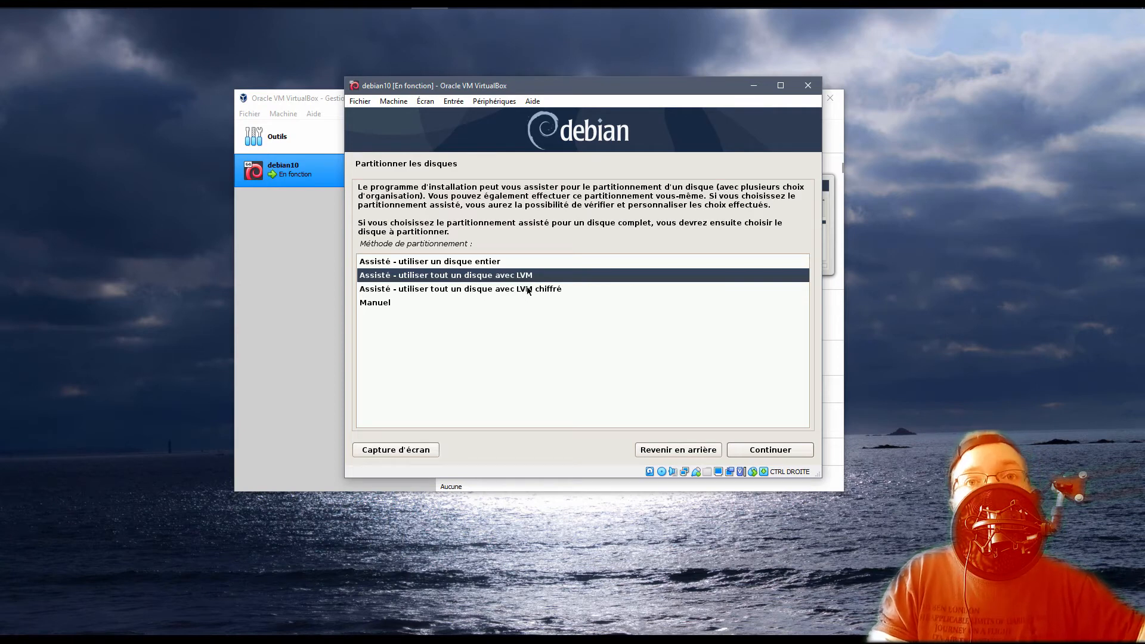
{"action": "left_click", "coordinate": [501, 290]}
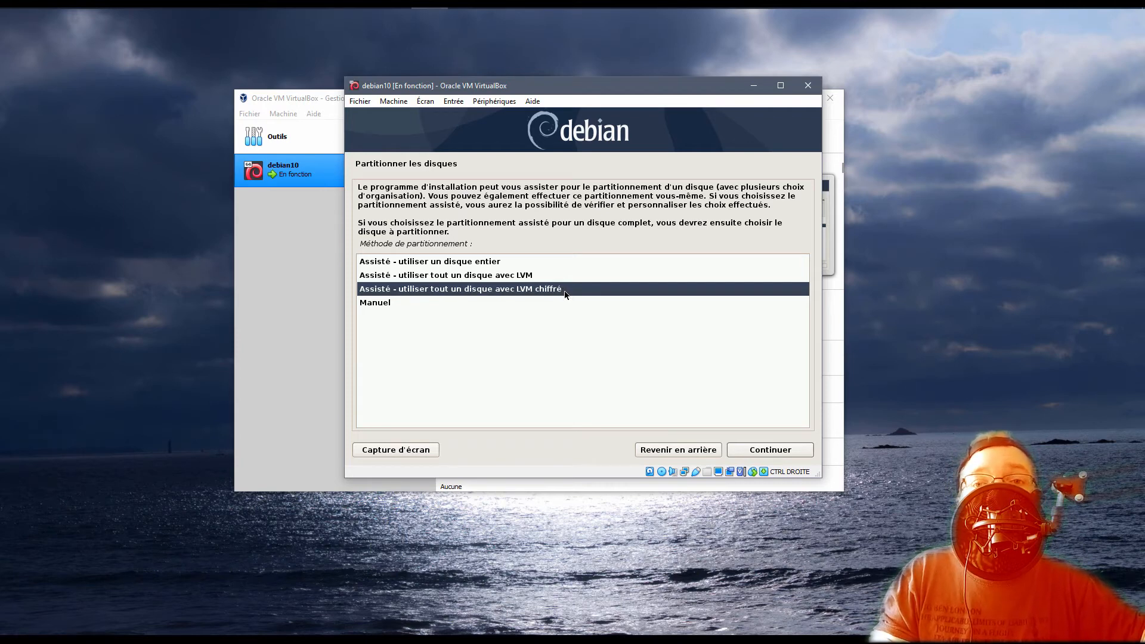
{"action": "left_click", "coordinate": [375, 304]}
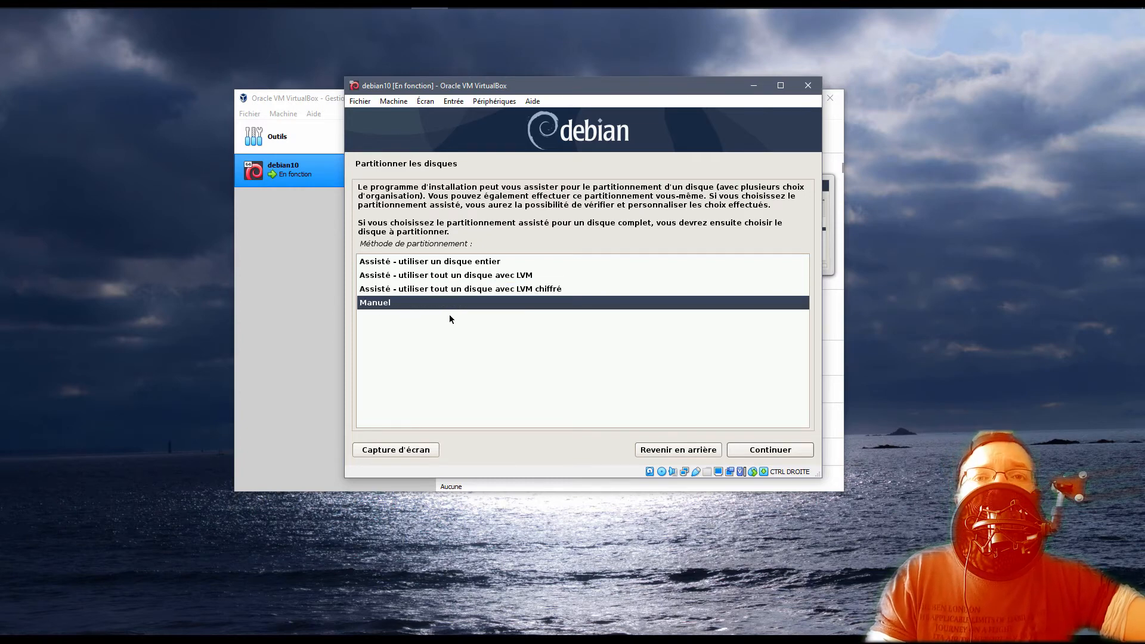
{"action": "left_click", "coordinate": [434, 265]}
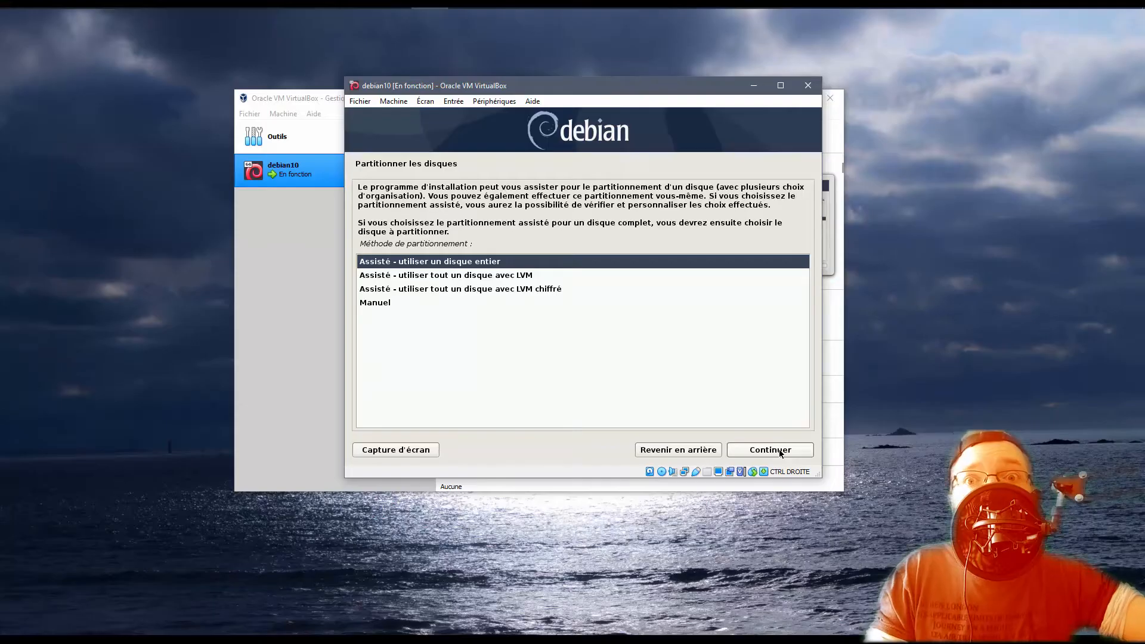
{"action": "left_click", "coordinate": [116, 160]}
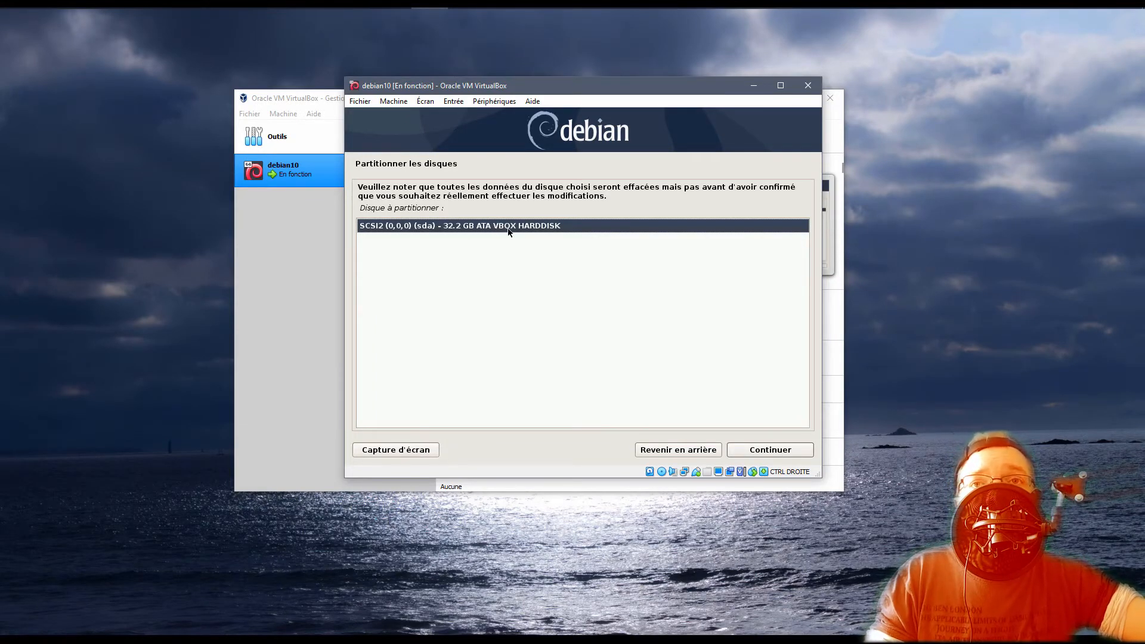
- Partition the 32.2 GB VBOX HARDDISK with everything in a single partition and apply the changes to the disk
{"action": "double_click", "coordinate": [461, 230]}
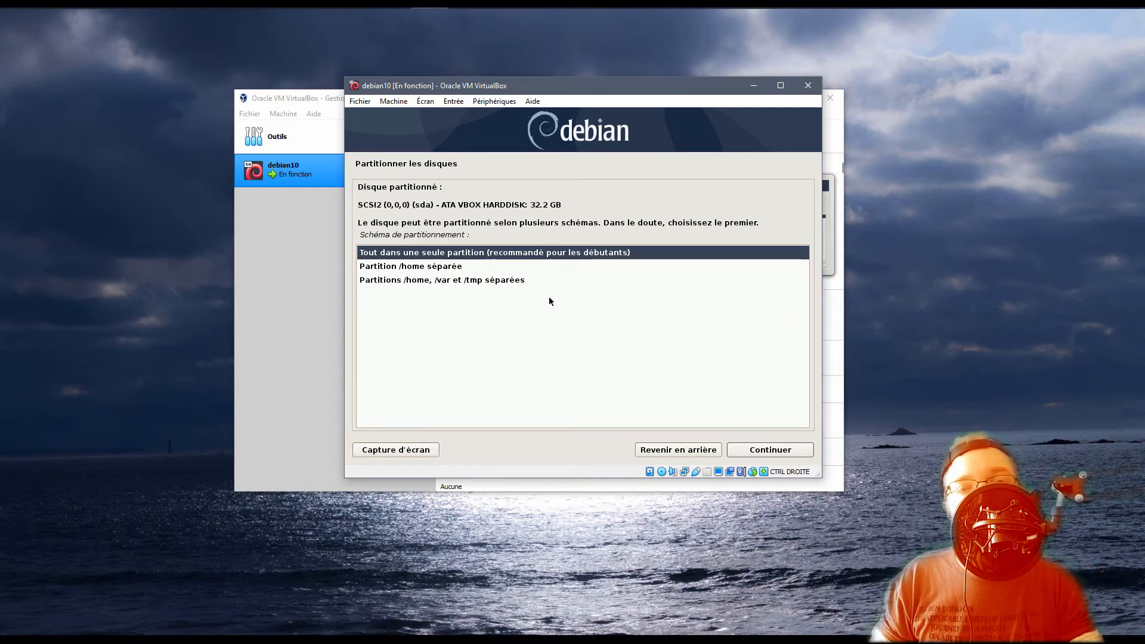
{"action": "left_click", "coordinate": [782, 451]}
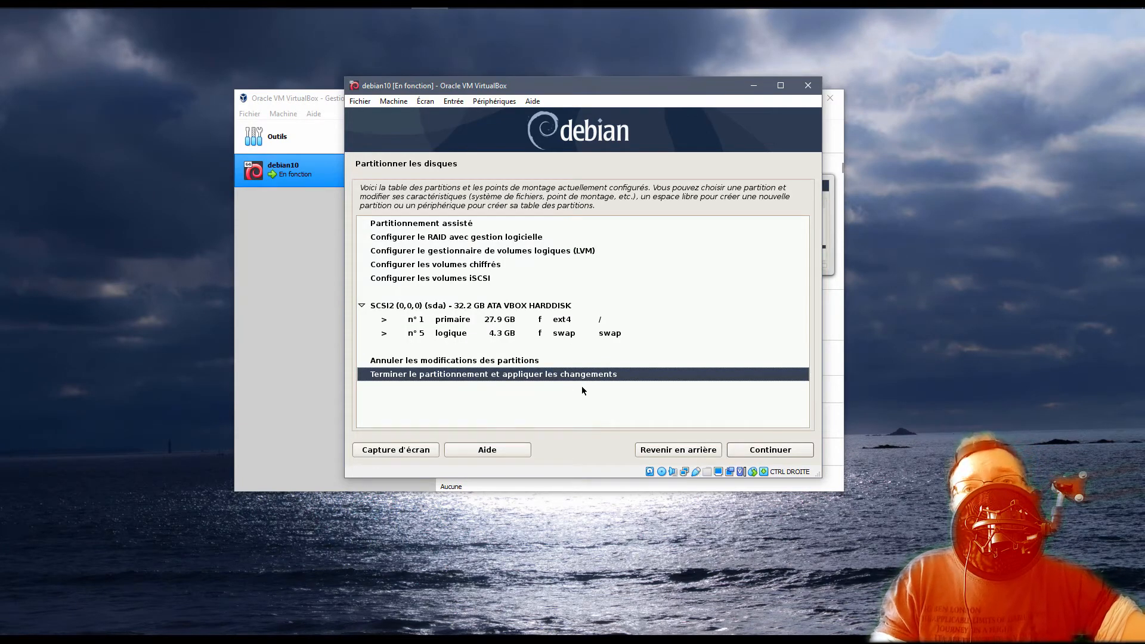
{"action": "left_click", "coordinate": [762, 448]}
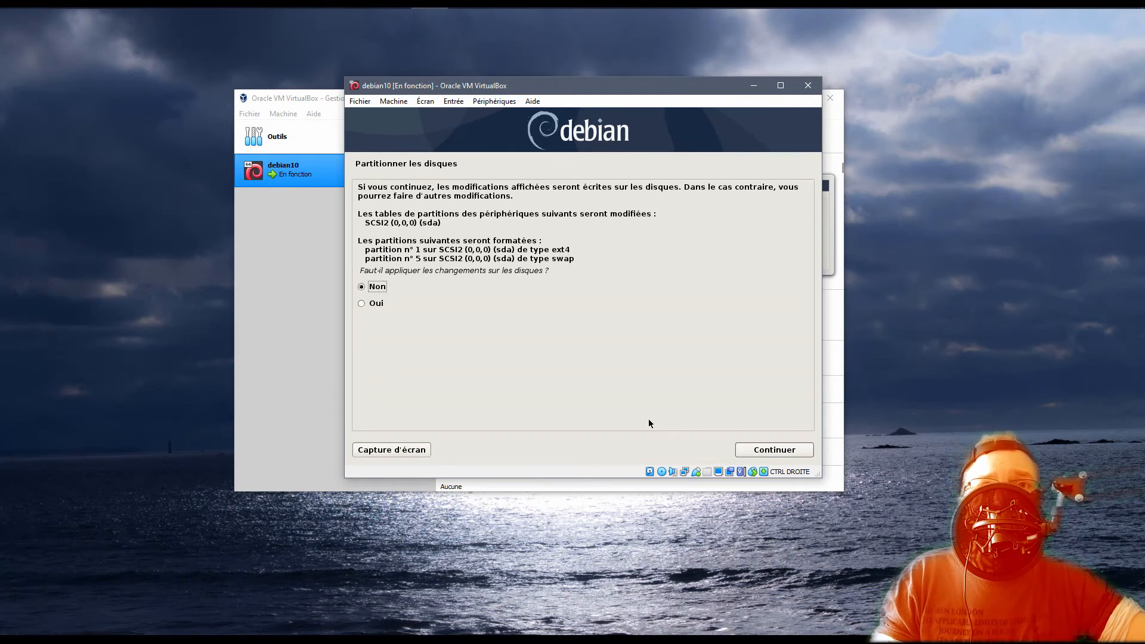
{"action": "left_click", "coordinate": [376, 304]}
{"action": "left_click", "coordinate": [759, 449]}
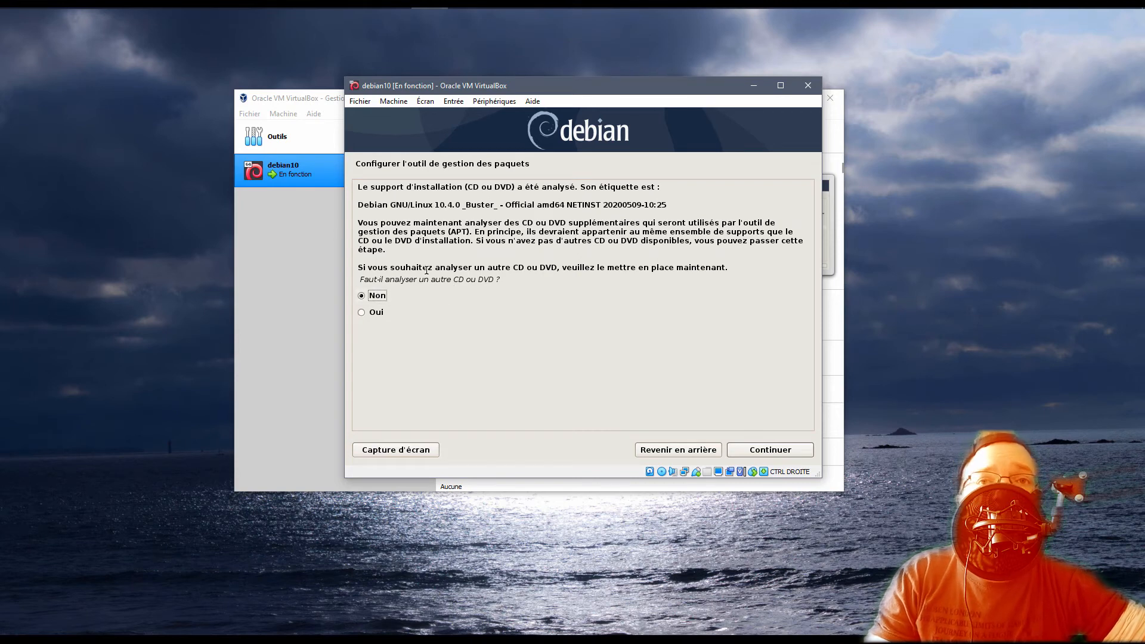
- Skip scanning another disc and set the package mirror to deb.debian.org for France, leaving the HTTP proxy empty
{"action": "left_click", "coordinate": [766, 447]}
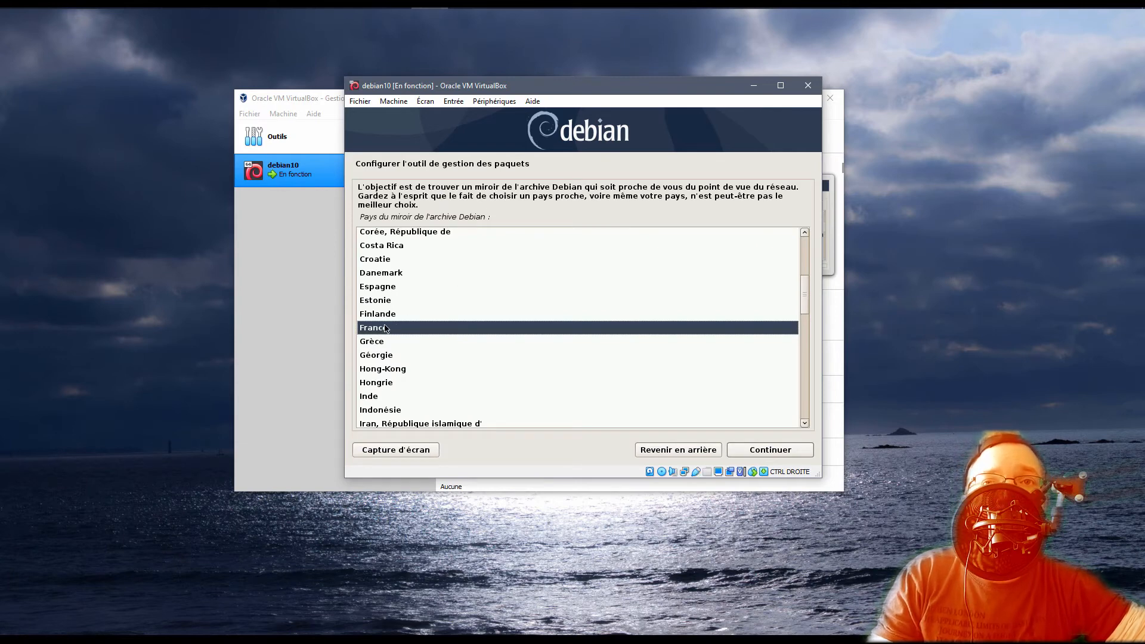
{"action": "left_click", "coordinate": [769, 448]}
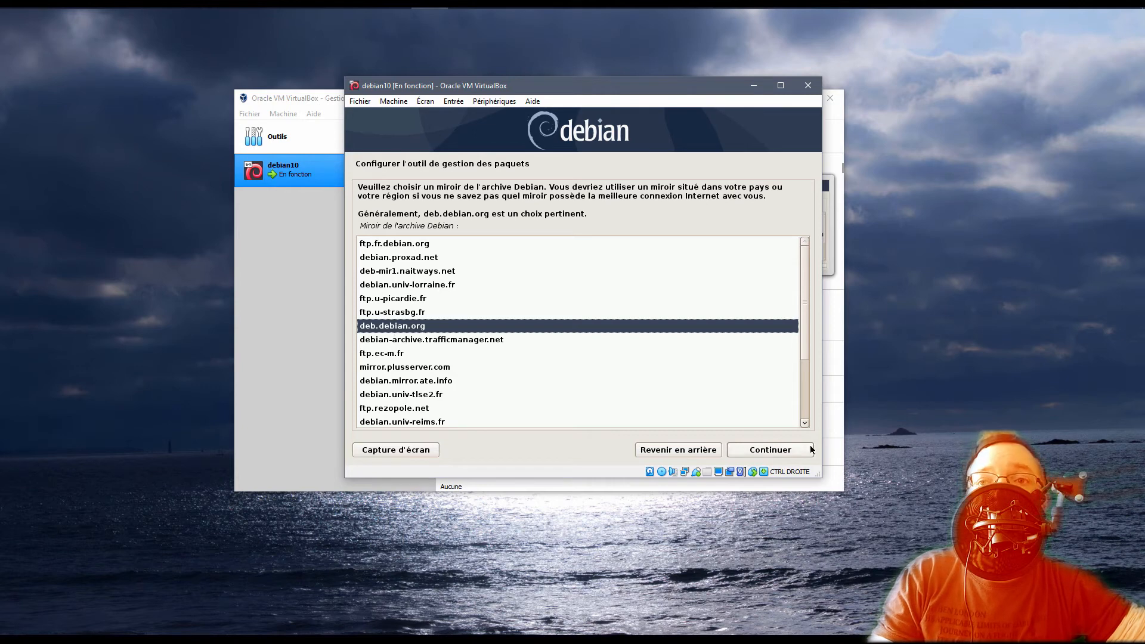
{"action": "left_click", "coordinate": [790, 451]}
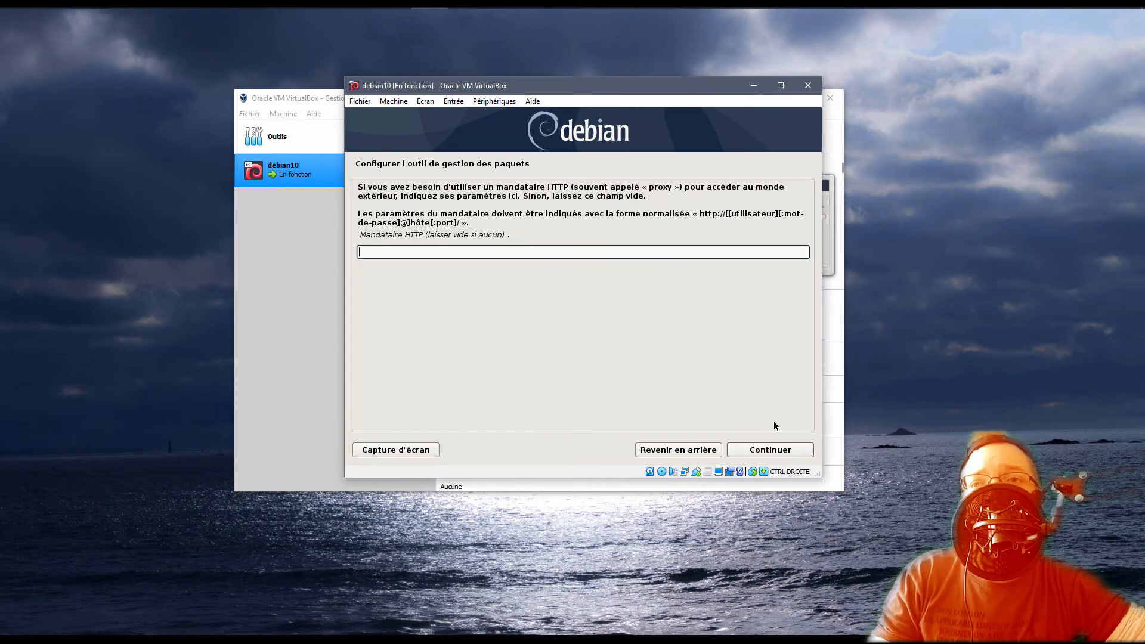
{"action": "left_click", "coordinate": [774, 453]}
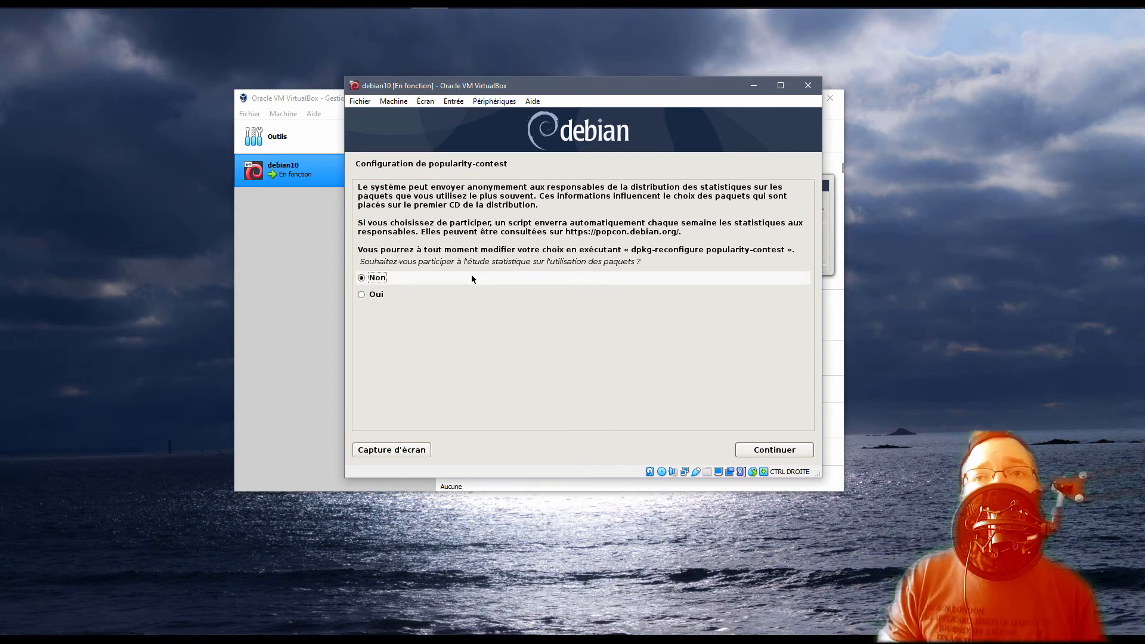
- Decline the package usage survey and install the software selection with Xfce added and the print server removed
{"action": "key", "text": "Return"}
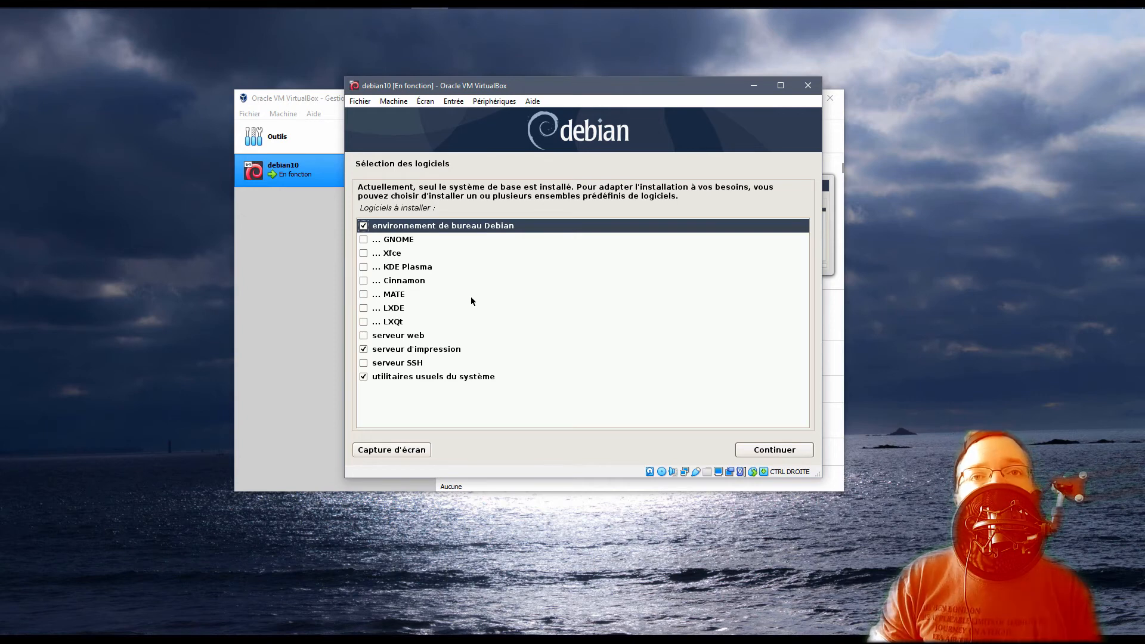
{"action": "left_click", "coordinate": [365, 254]}
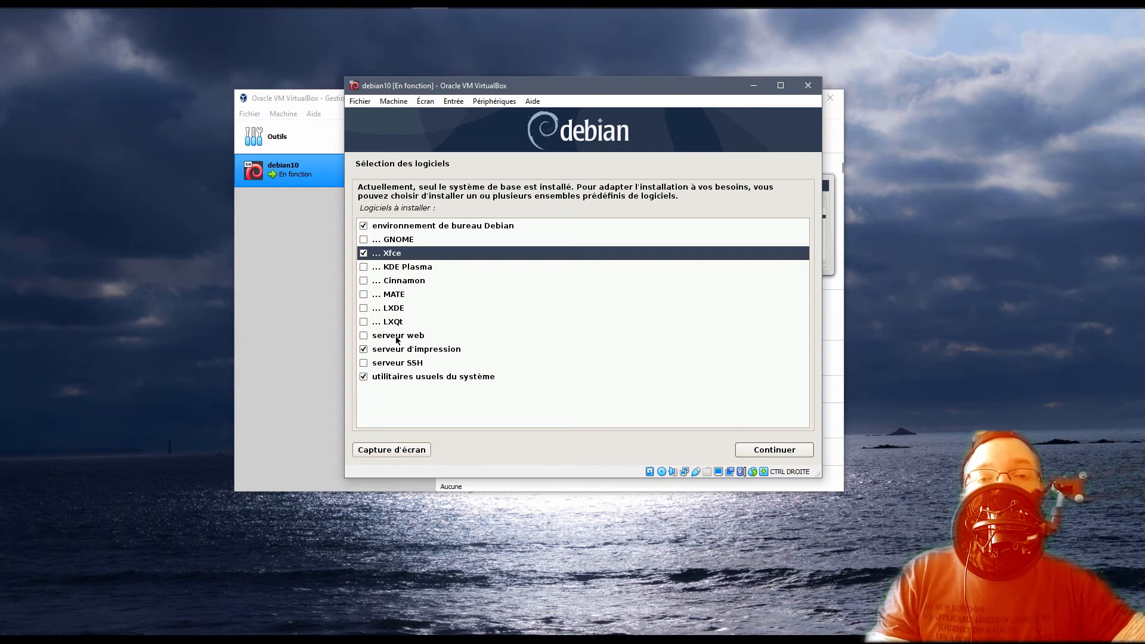
{"action": "left_click", "coordinate": [365, 351]}
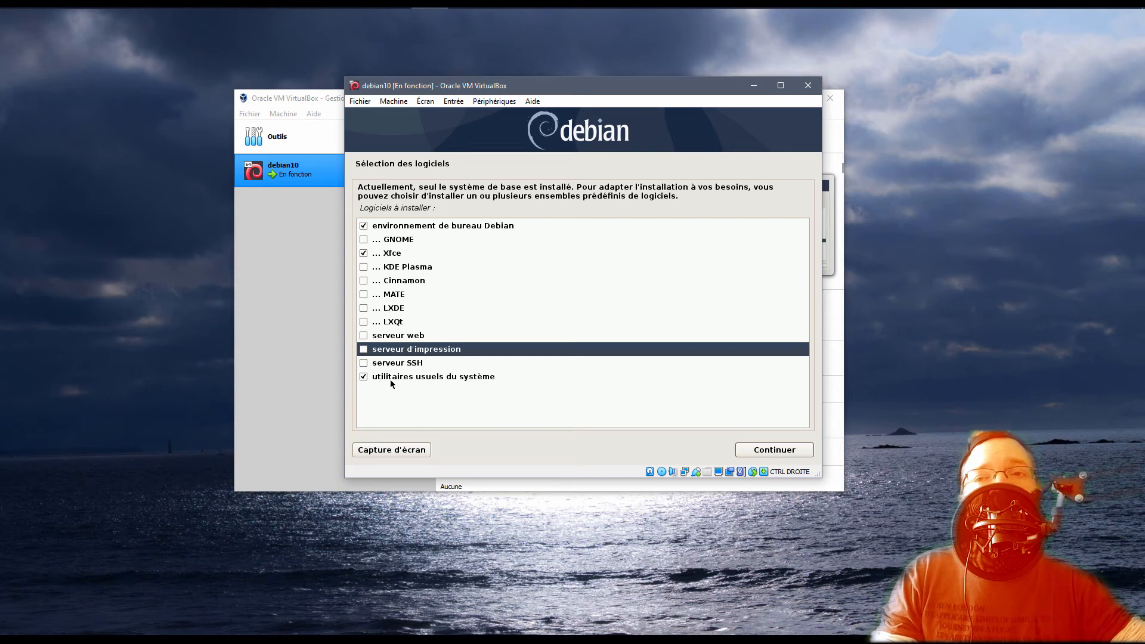
{"action": "left_click", "coordinate": [776, 454]}
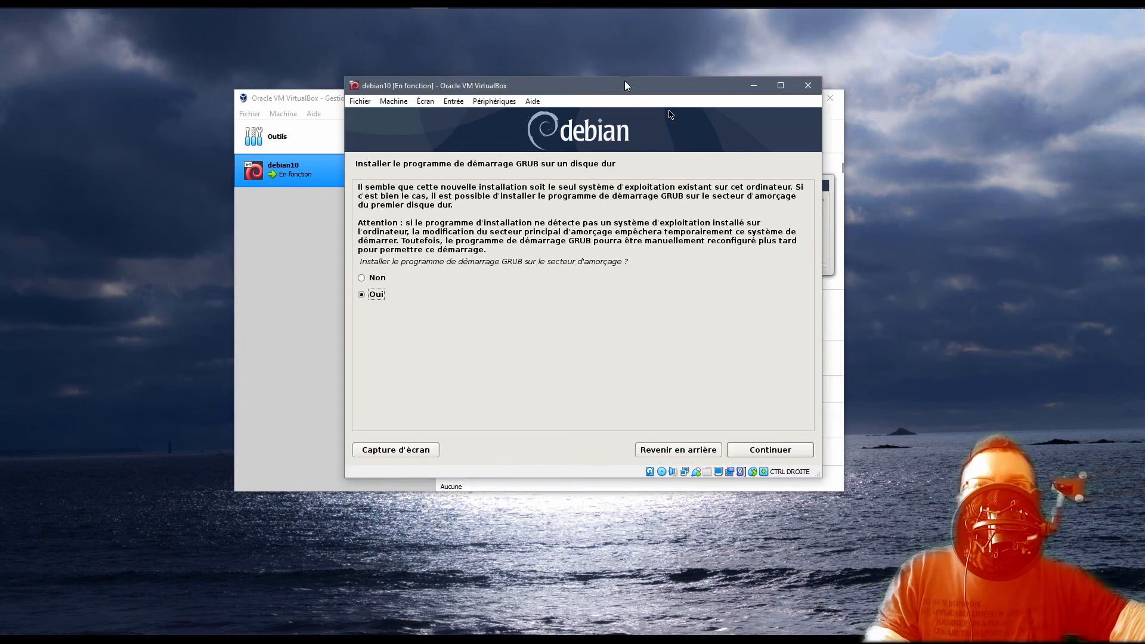
- Install the GRUB boot loader to the boot sector of the /dev/sda disk
{"action": "left_click_drag", "start_coordinate": [624, 85], "coordinate": [583, 93]}
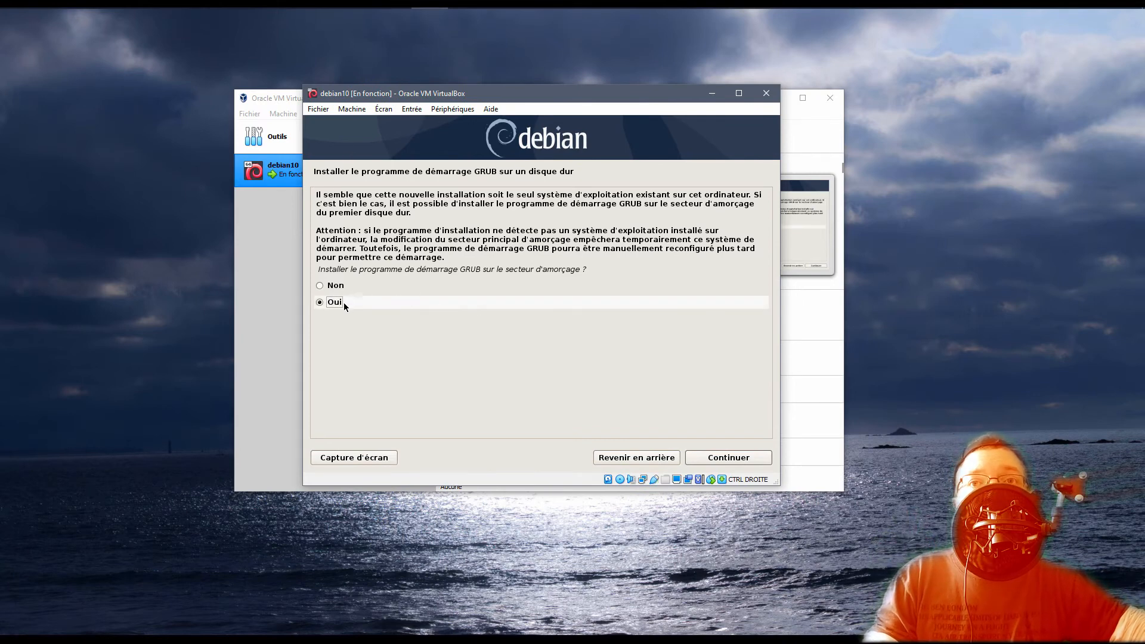
{"action": "left_click", "coordinate": [720, 460]}
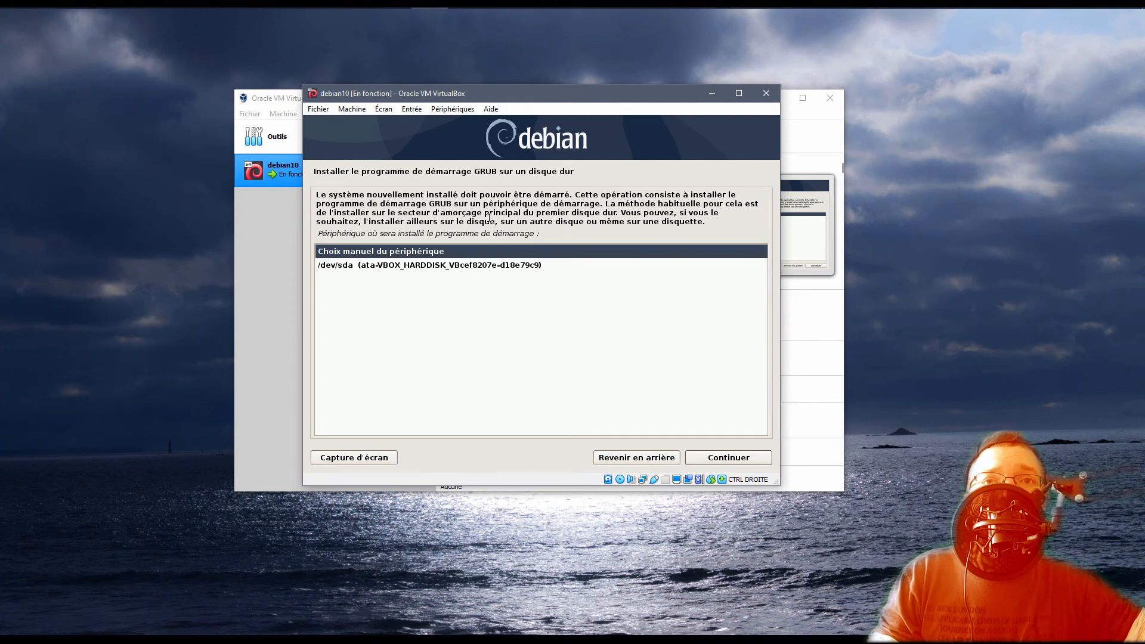
{"action": "left_click", "coordinate": [350, 268]}
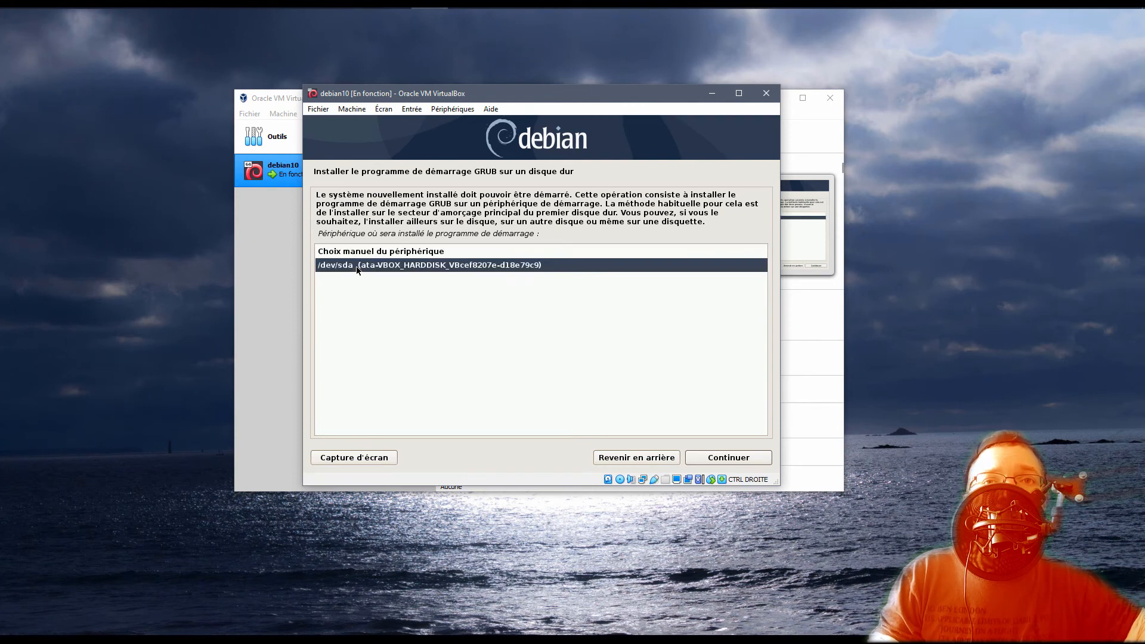
{"action": "left_click", "coordinate": [739, 458]}
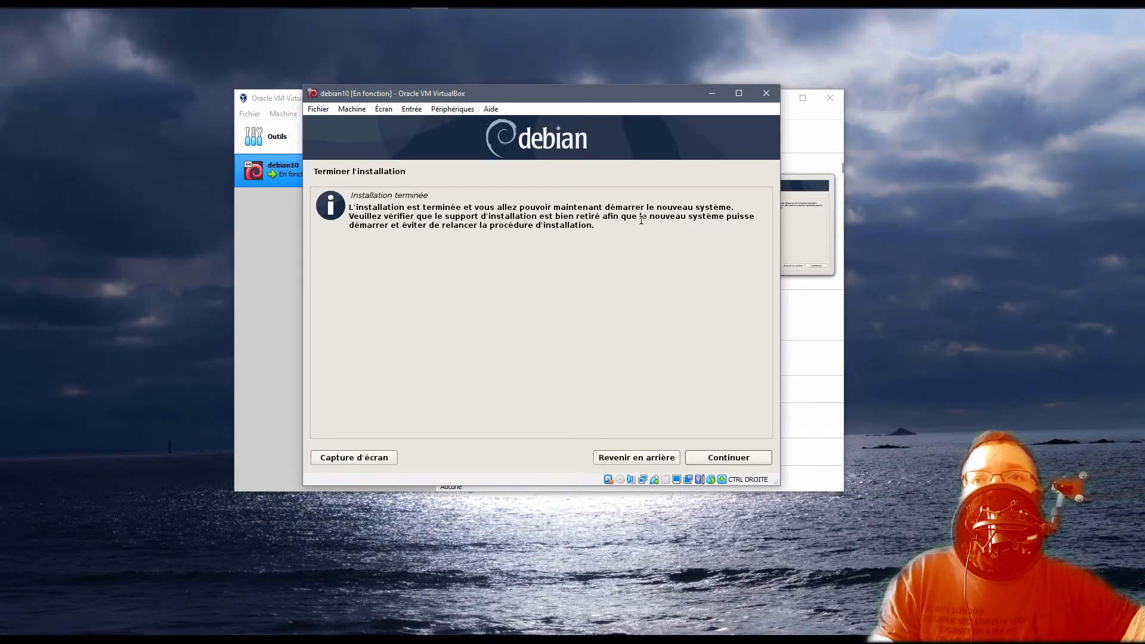
- Finish the installation, restart the virtual machine and boot the Debian GNU/Linux entry in GRUB
{"action": "left_click", "coordinate": [723, 456]}
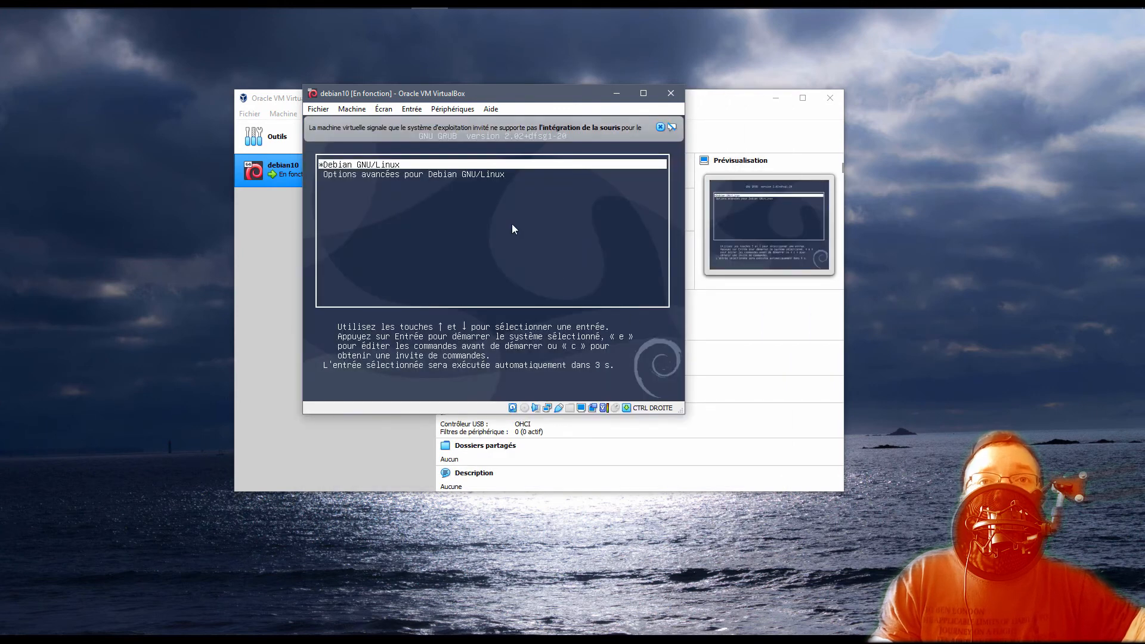
{"action": "key", "text": "Down"}
{"action": "key", "text": "Up"}
{"action": "key", "text": "Down"}
{"action": "key", "text": "Up"}
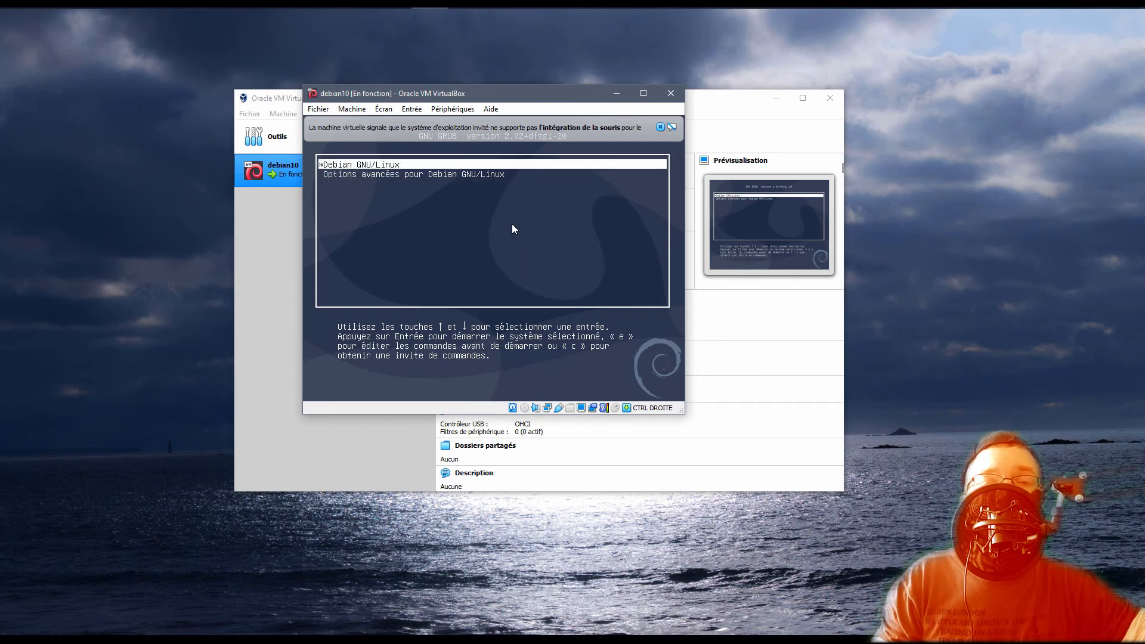
{"action": "key", "text": "Return"}
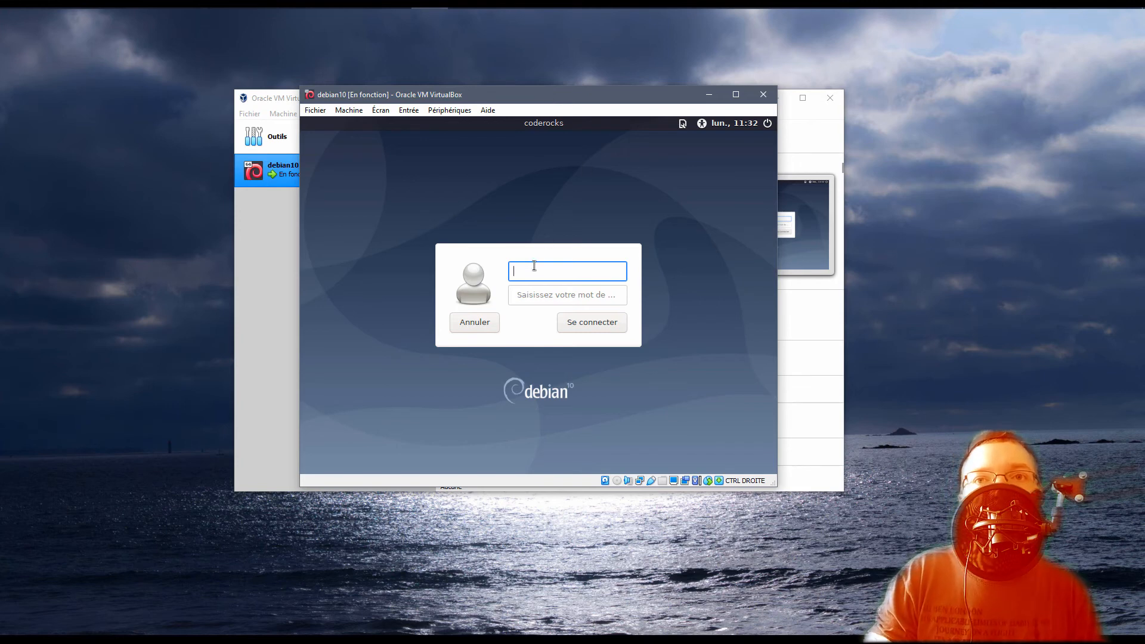
- Log in with the user's login and account password, and accept the default panel configuration for the Xfce desktop
{"action": "type", "text": "cody"}
{"action": "key", "text": "Tab"}
{"action": "type", "text": "••••"}
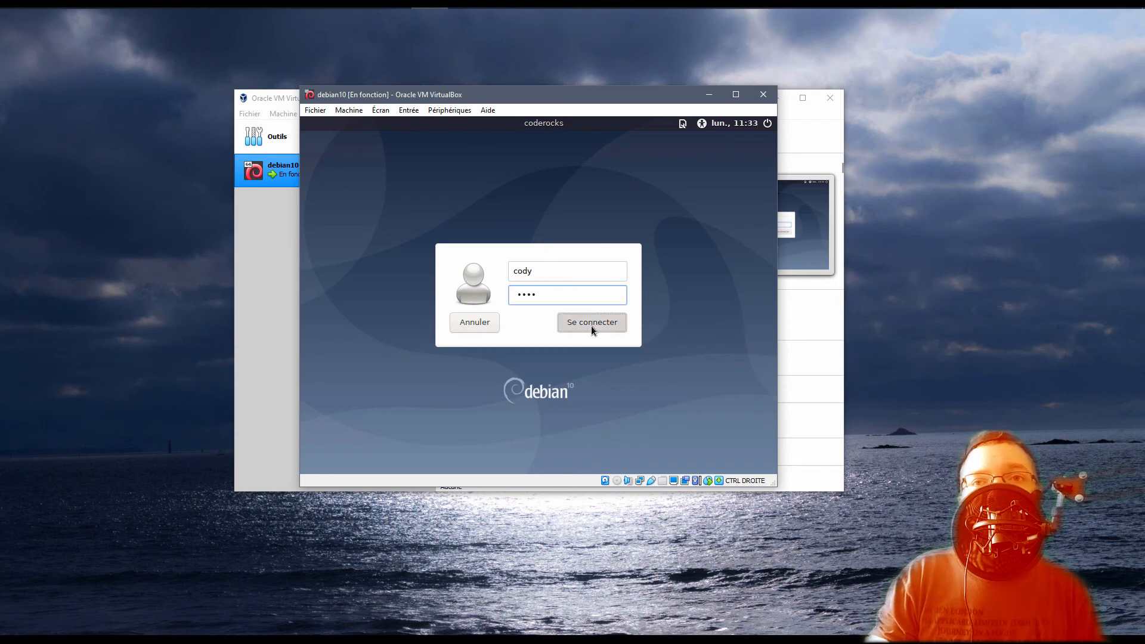
{"action": "left_click", "coordinate": [592, 322]}
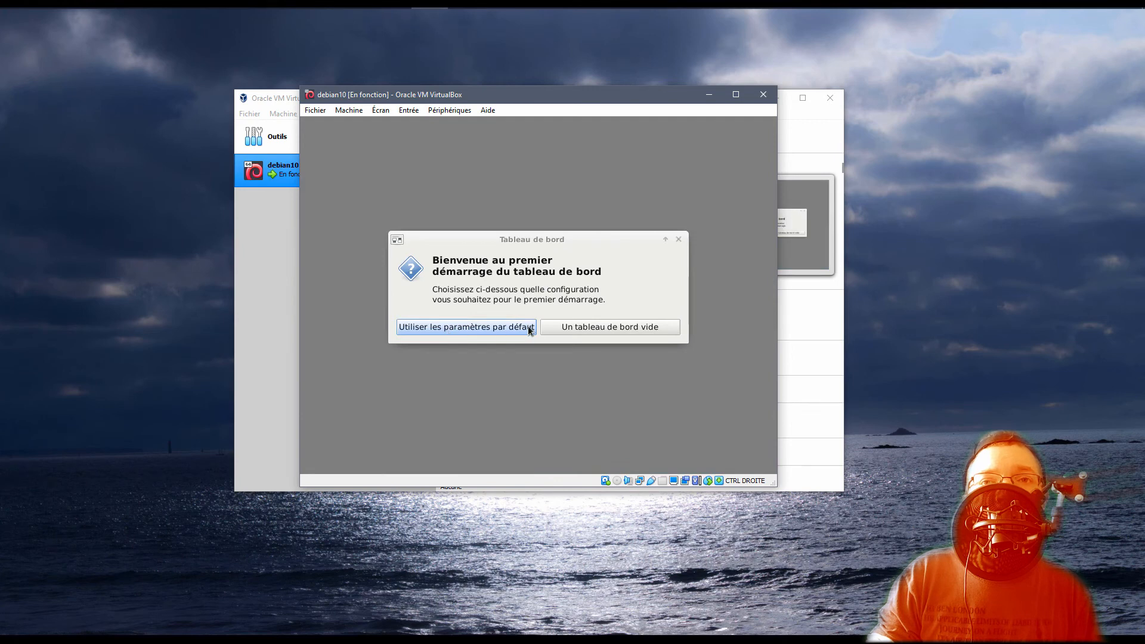
{"action": "left_click", "coordinate": [482, 328]}
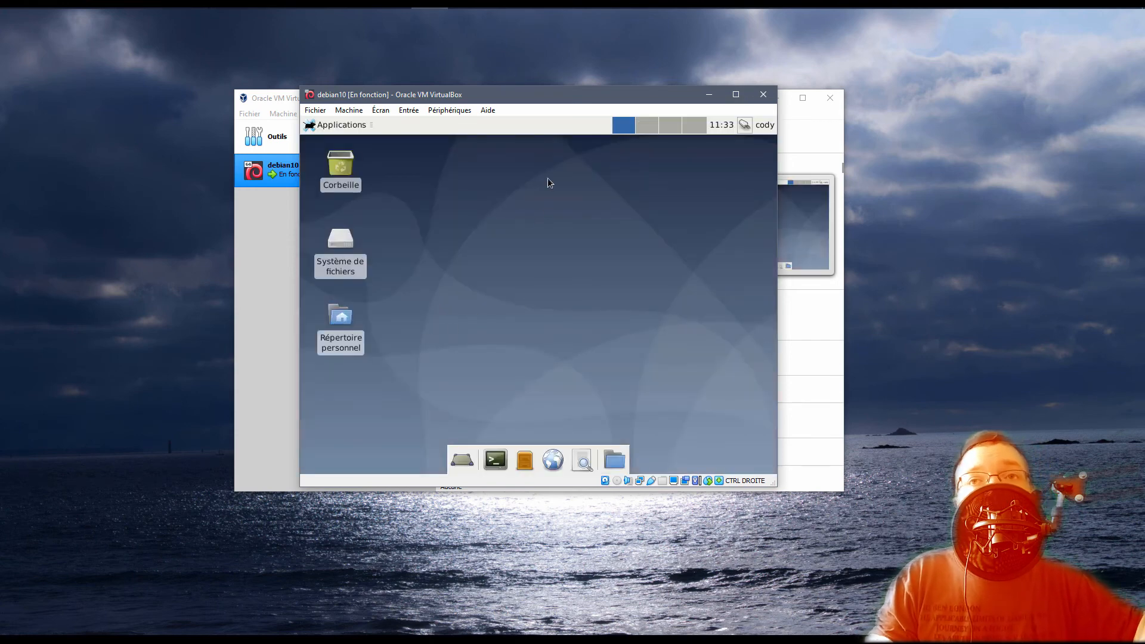
- Maximize the virtual machine window and open the Xfce display settings (Affichage)
{"action": "double_click", "coordinate": [517, 94]}
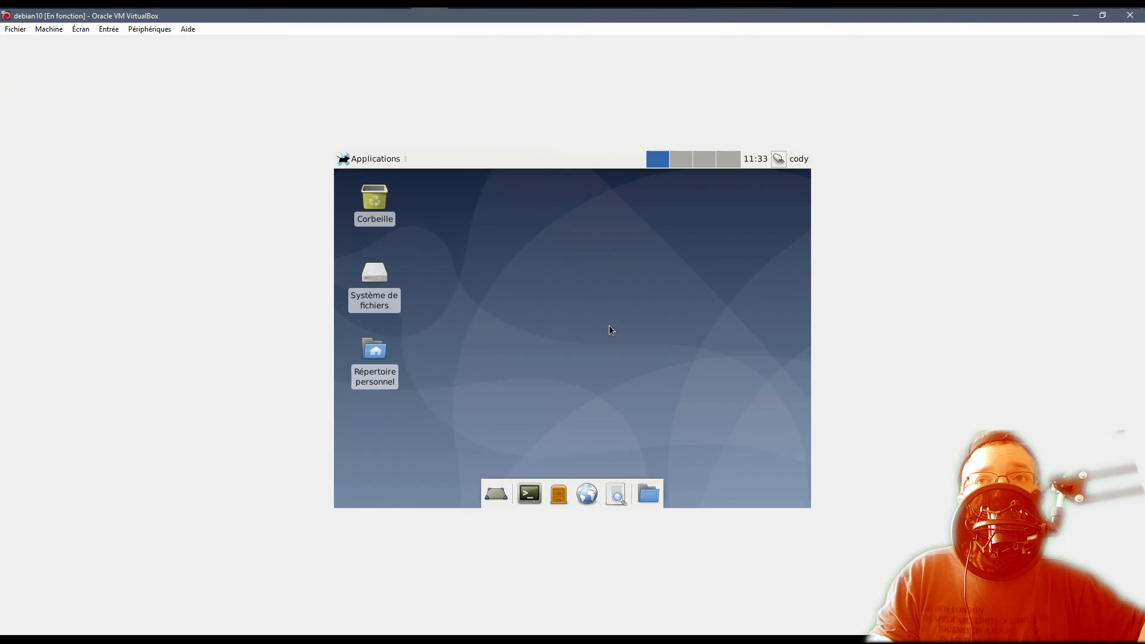
{"action": "right_click", "coordinate": [528, 217]}
{"action": "mouse_move", "coordinate": [549, 356]}
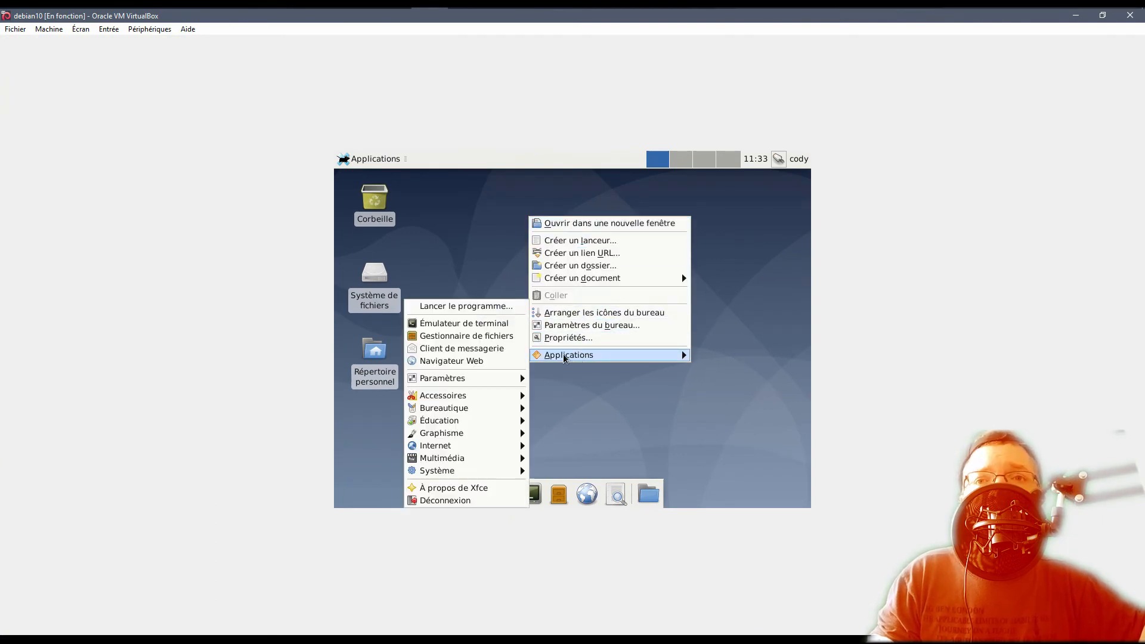
{"action": "left_click", "coordinate": [532, 237]}
{"action": "right_click", "coordinate": [532, 233]}
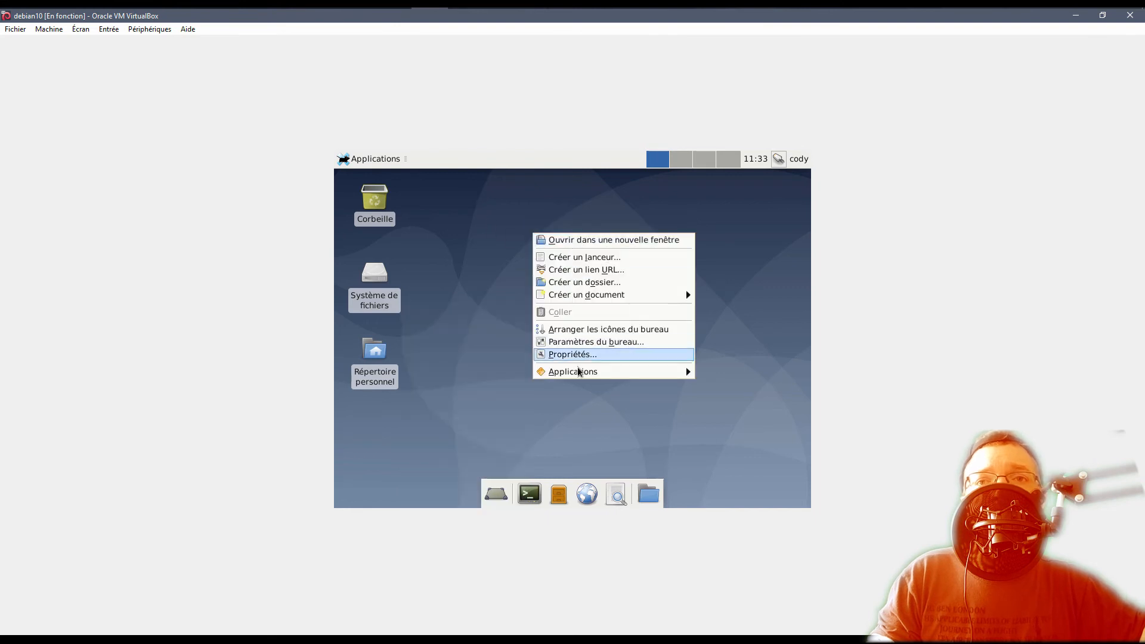
{"action": "mouse_move", "coordinate": [578, 375]}
{"action": "mouse_move", "coordinate": [477, 379]}
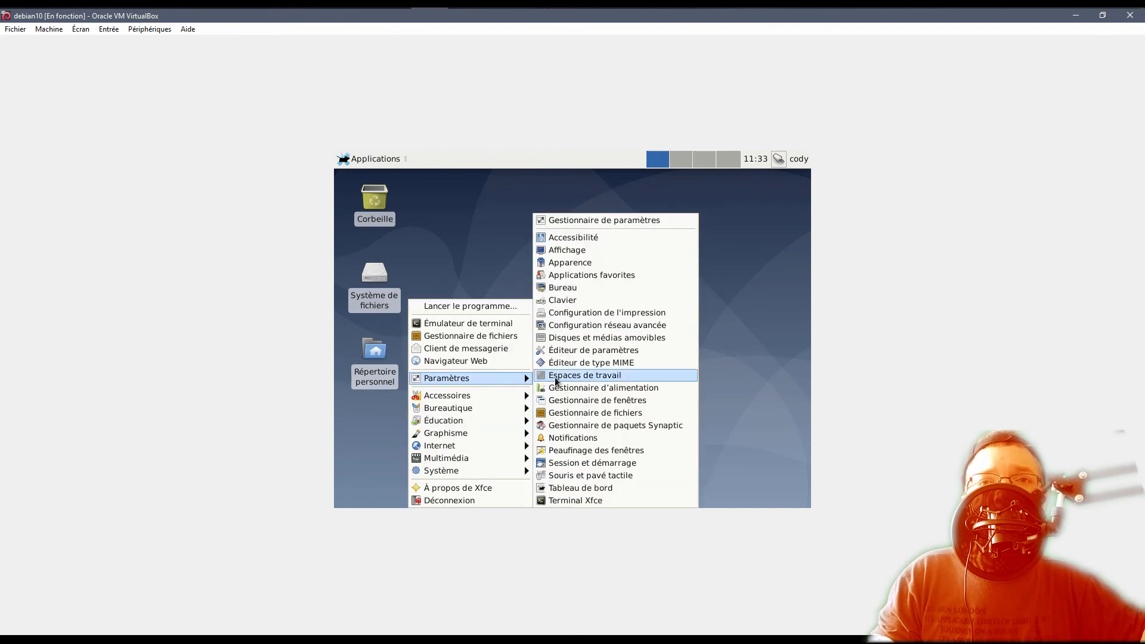
{"action": "left_click", "coordinate": [569, 251]}
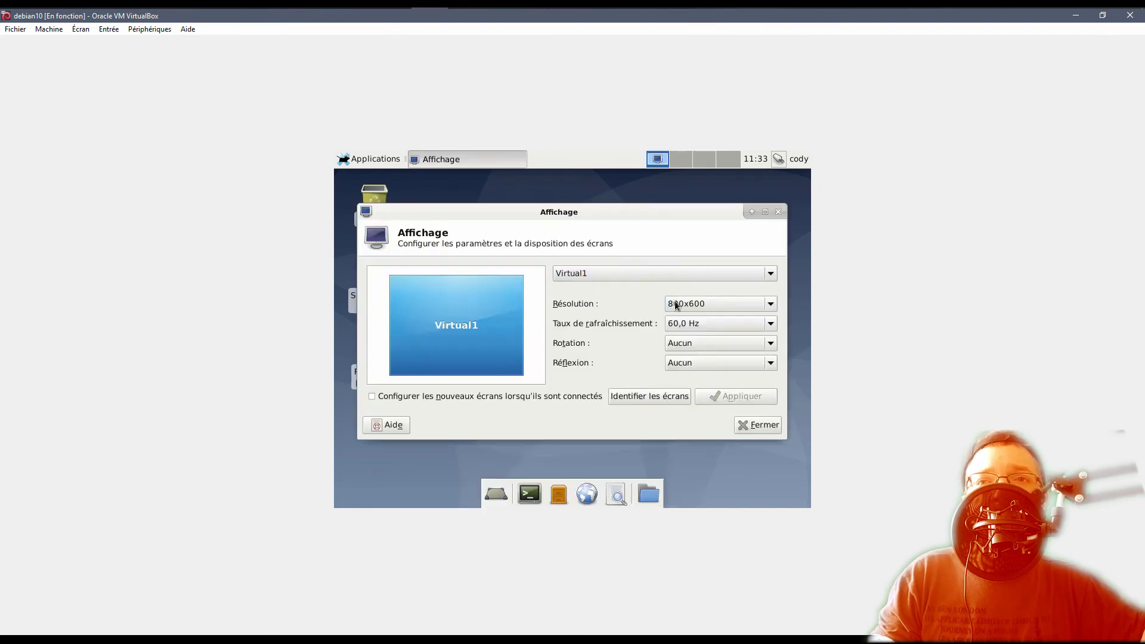
- Set the Virtual1 display's resolution to 1920x1200 and apply it
{"action": "left_click", "coordinate": [676, 306]}
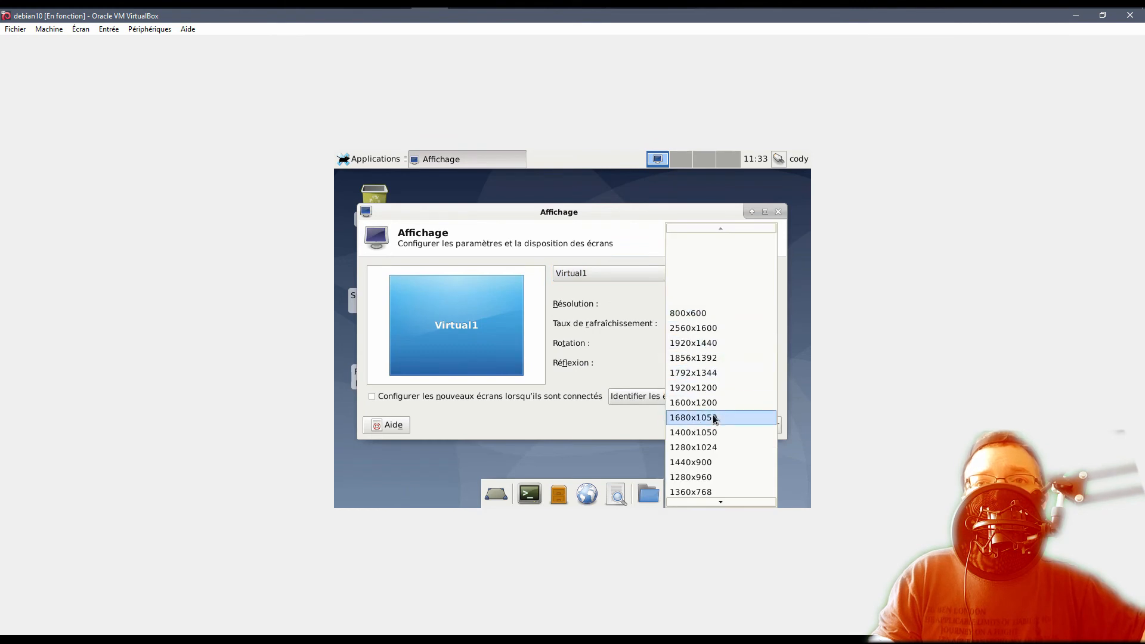
{"action": "mouse_move", "coordinate": [686, 502]}
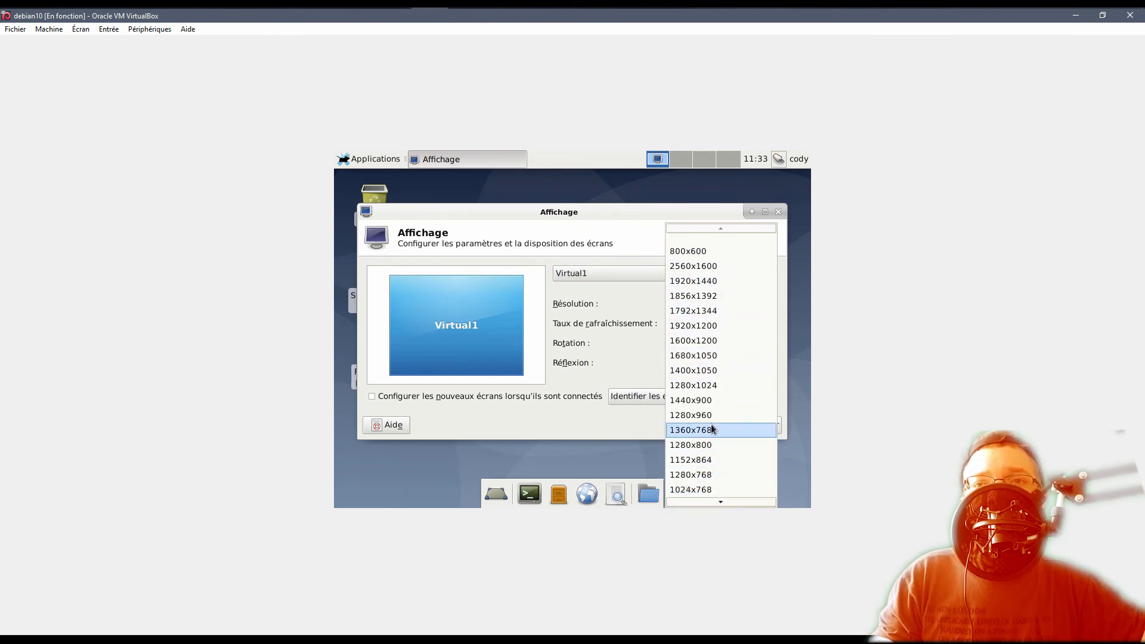
{"action": "scroll", "coordinate": [712, 425], "scroll_direction": "down", "scroll_amount": 2}
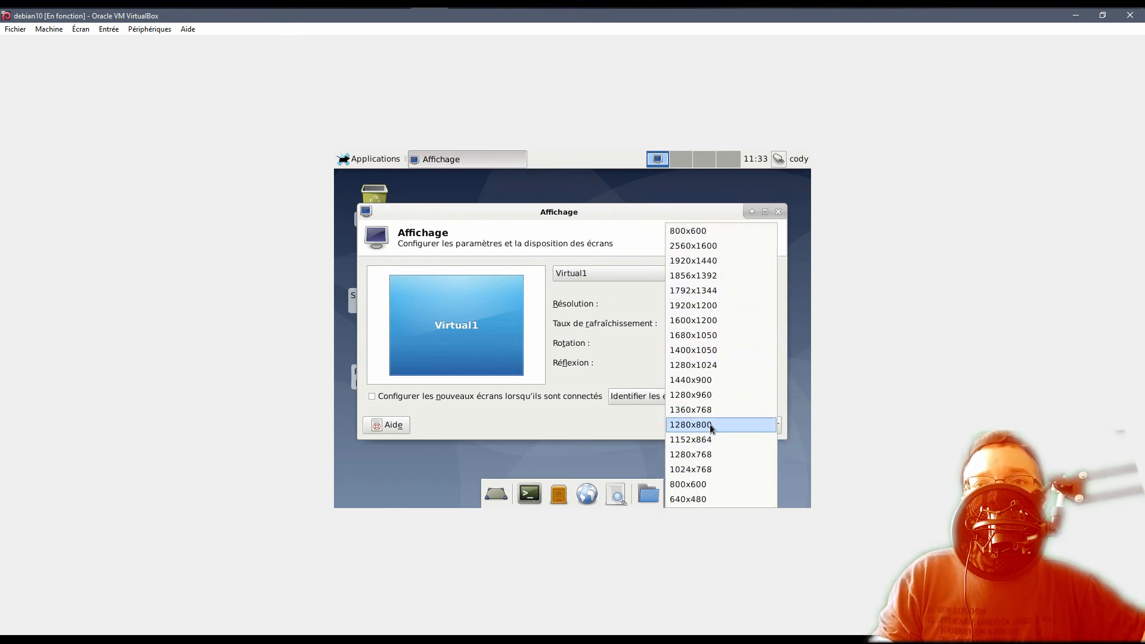
{"action": "left_click", "coordinate": [710, 308]}
{"action": "left_click", "coordinate": [728, 398]}
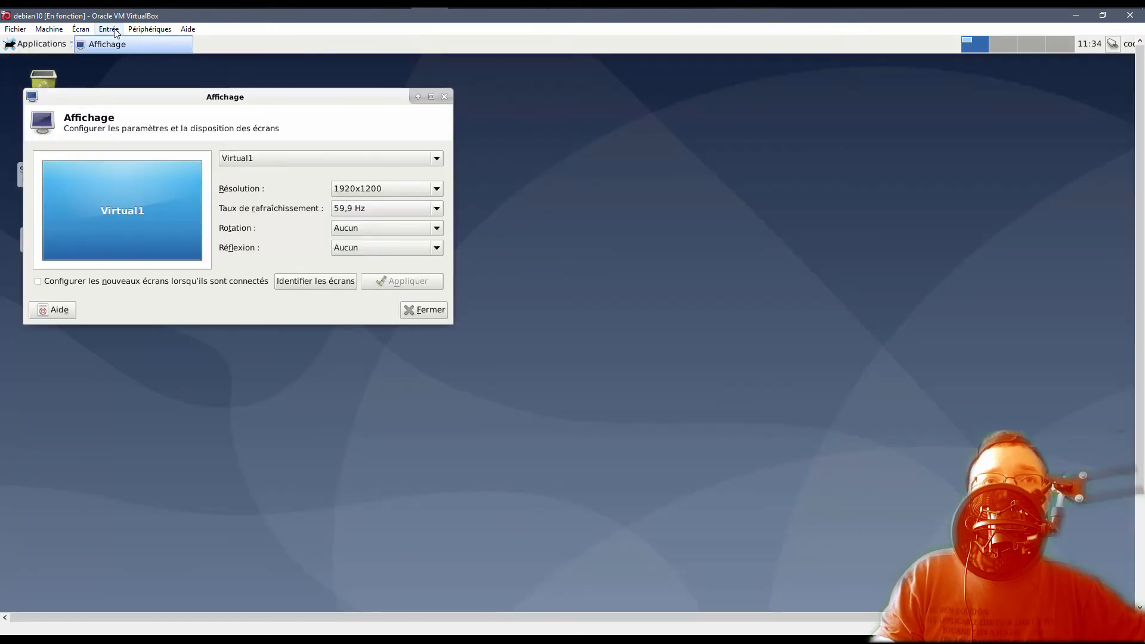
- Check the desktop in full-screen mode, closing the display settings, and return the virtual machine to a window
{"action": "left_click", "coordinate": [80, 29]}
{"action": "left_click", "coordinate": [99, 41]}
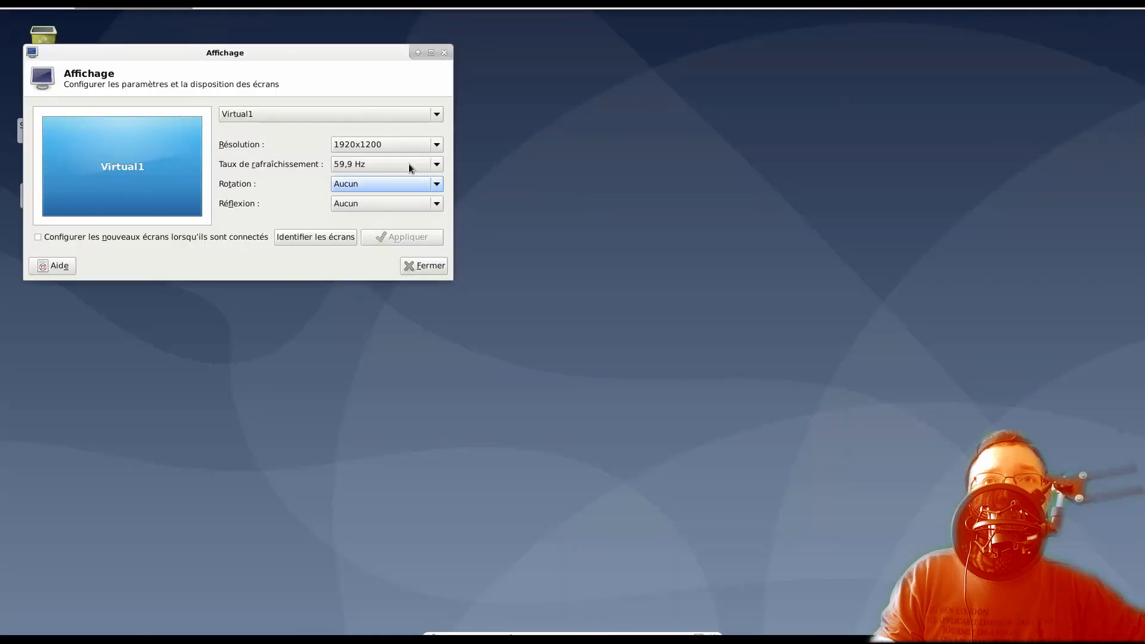
{"action": "left_click_drag", "start_coordinate": [301, 55], "coordinate": [562, 115]}
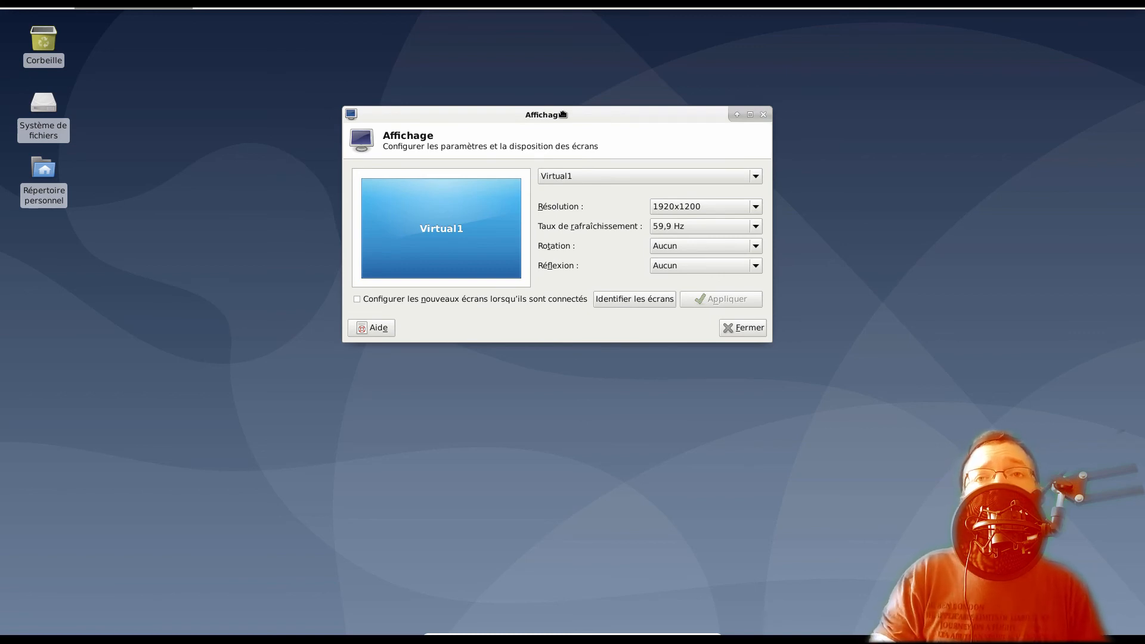
{"action": "left_click_drag", "start_coordinate": [564, 114], "coordinate": [515, 131]}
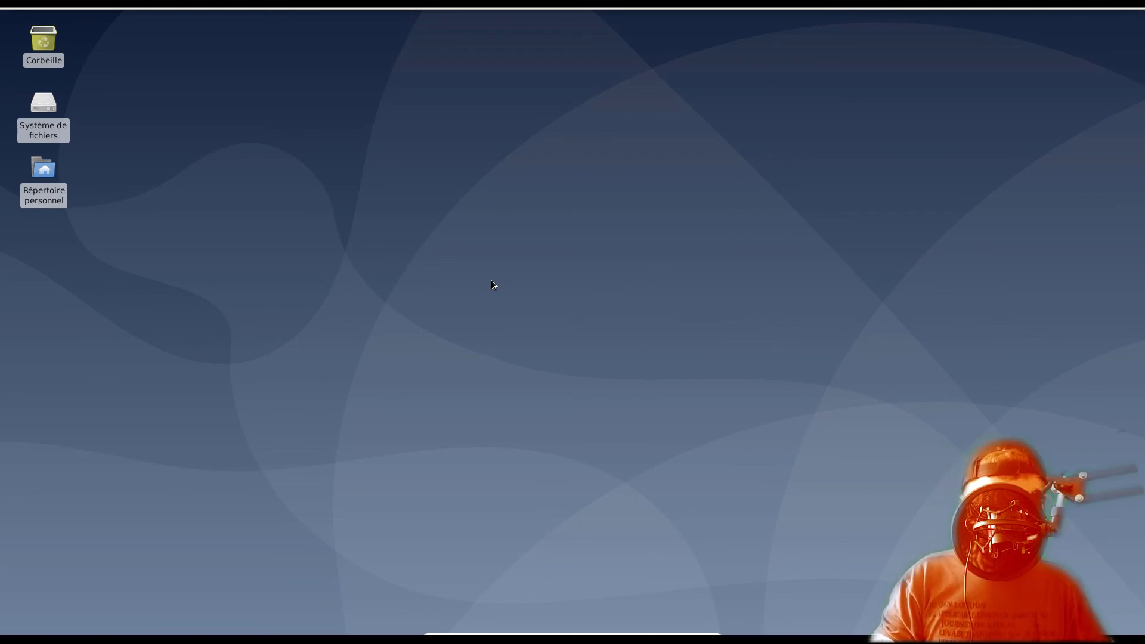
{"action": "key", "text": "ctrl+f"}
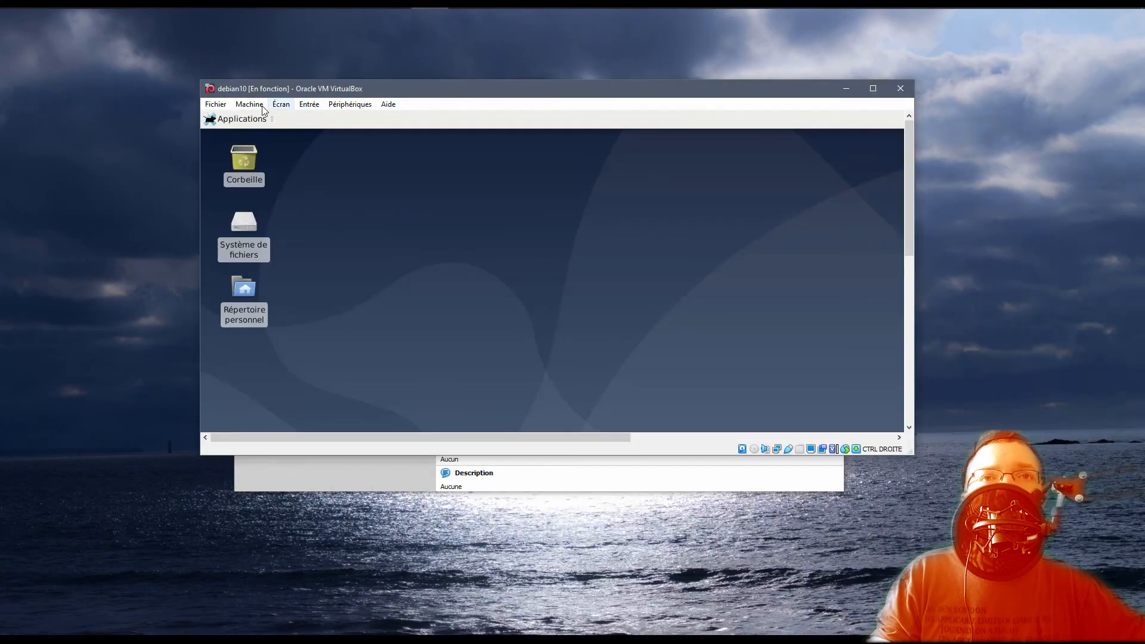
- Take a snapshot of the virtual machine named "Installation toute neuve" with the description "Sans rien dessus"
{"action": "left_click", "coordinate": [256, 105]}
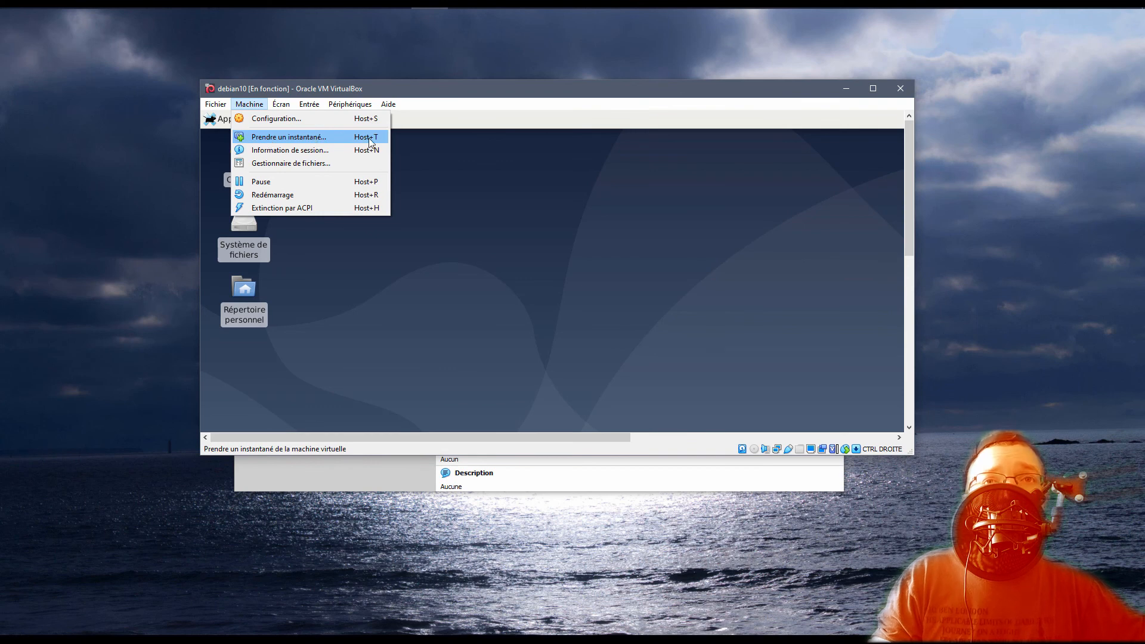
{"action": "left_click", "coordinate": [277, 139]}
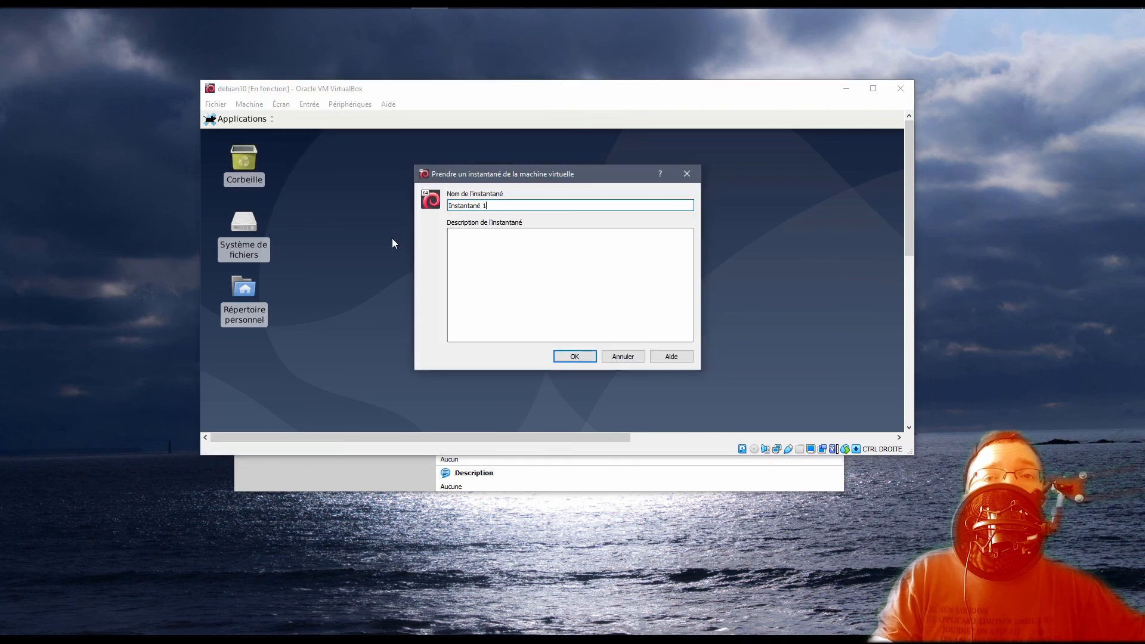
{"action": "type", "text": "Instal"}
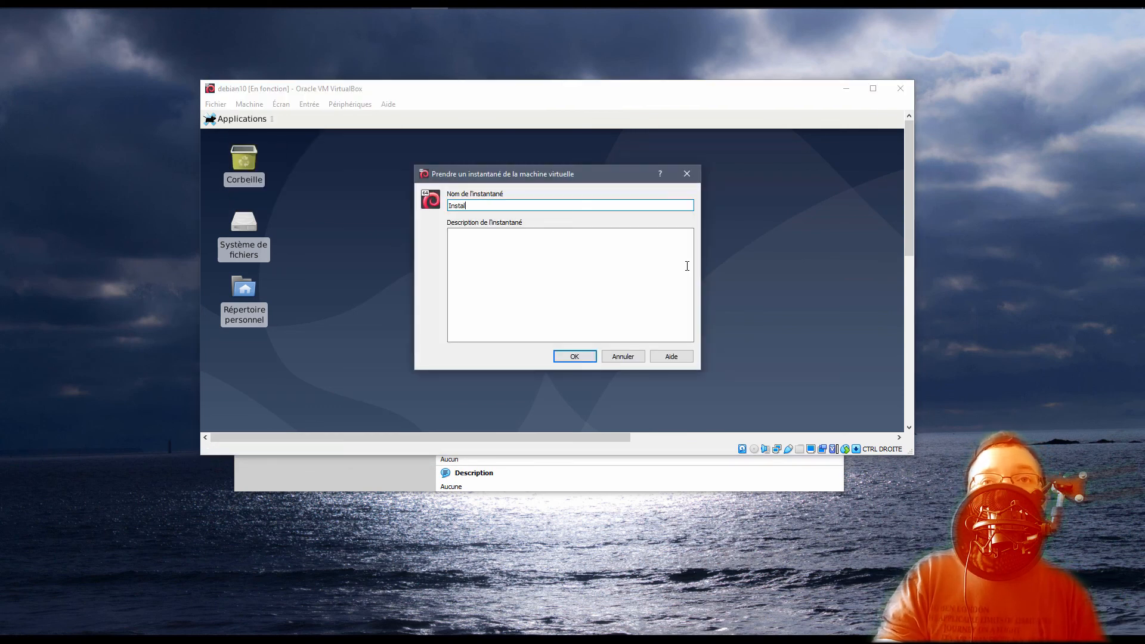
{"action": "type", "text": "lation toute neuve"}
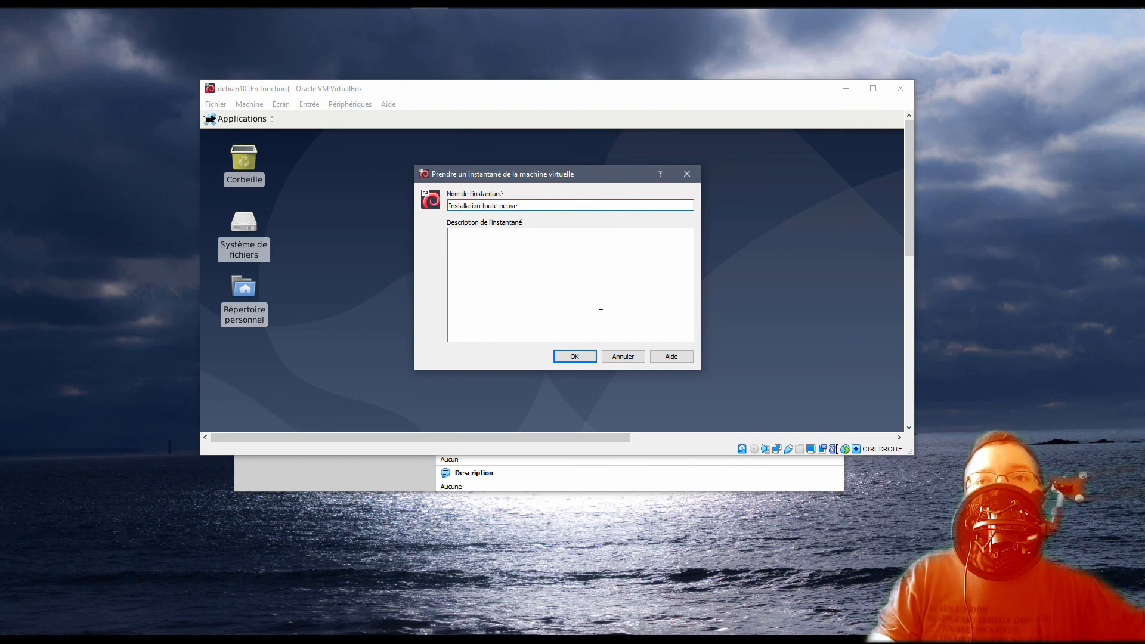
{"action": "left_click", "coordinate": [573, 262]}
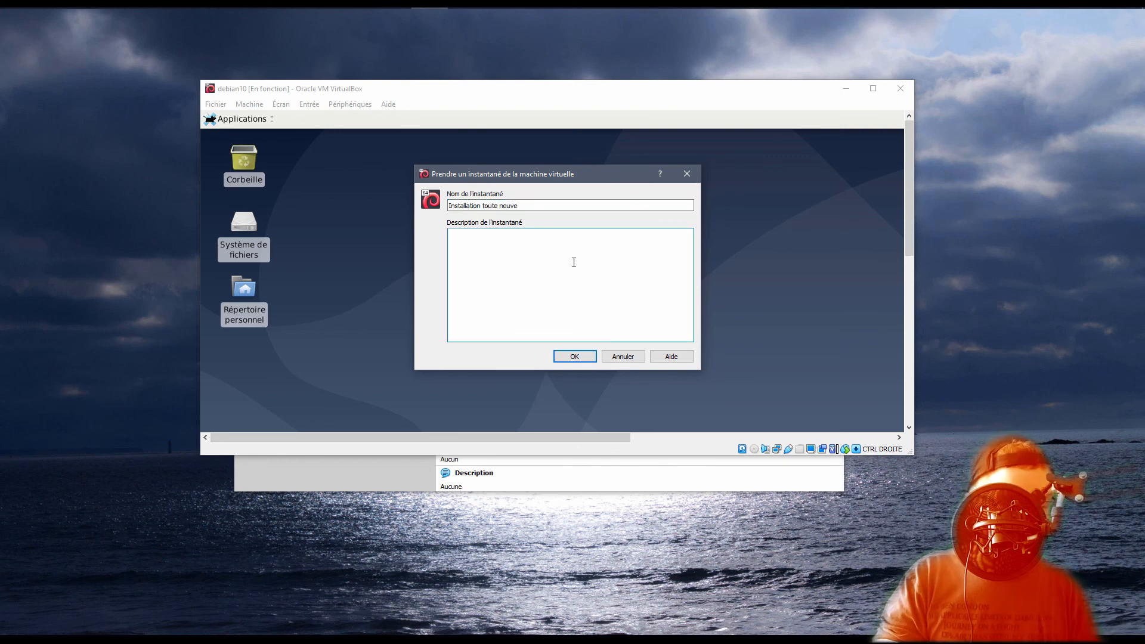
{"action": "type", "text": "Sans rien dess"}
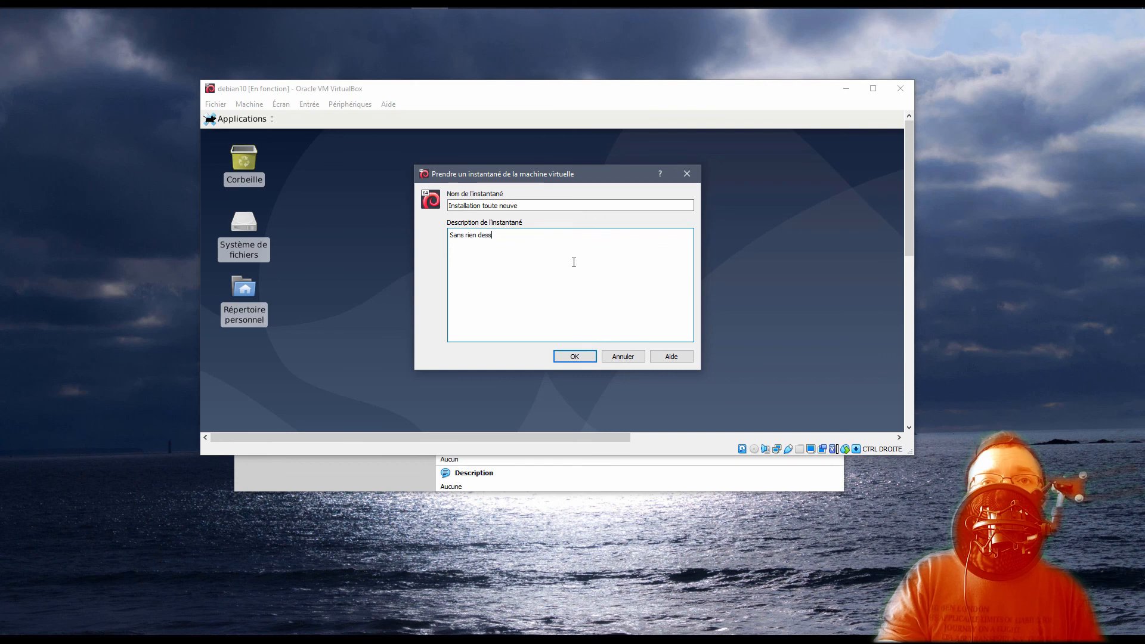
{"action": "type", "text": "us"}
{"action": "left_click", "coordinate": [574, 356]}
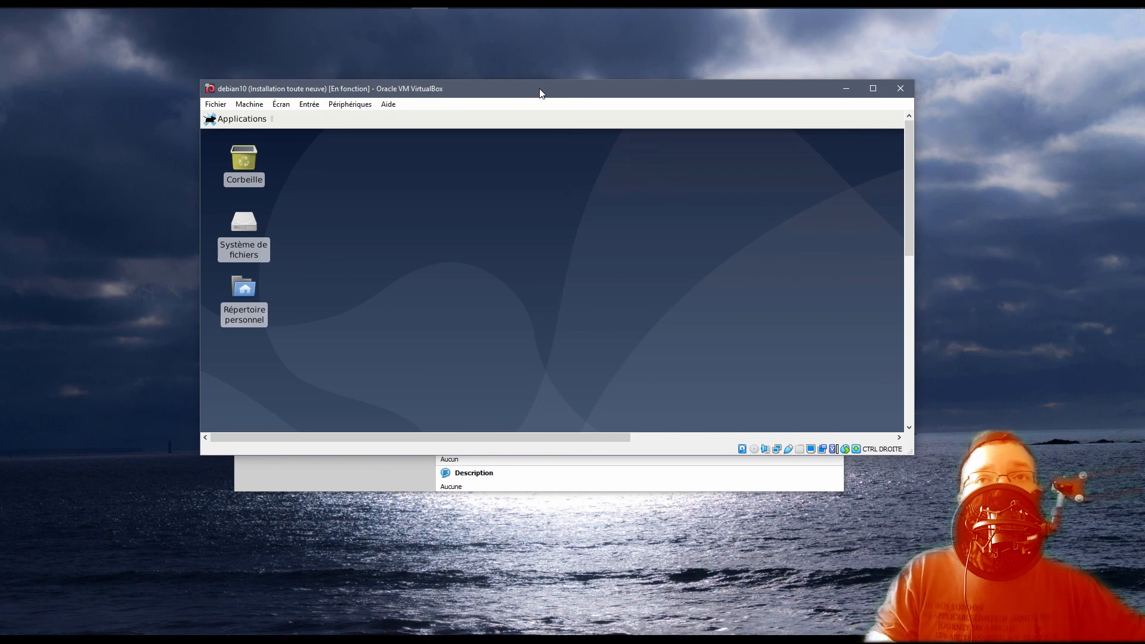
- Narrow the virtual machine window and reposition it over the machine manager
{"action": "left_click_drag", "start_coordinate": [541, 93], "coordinate": [537, 102]}
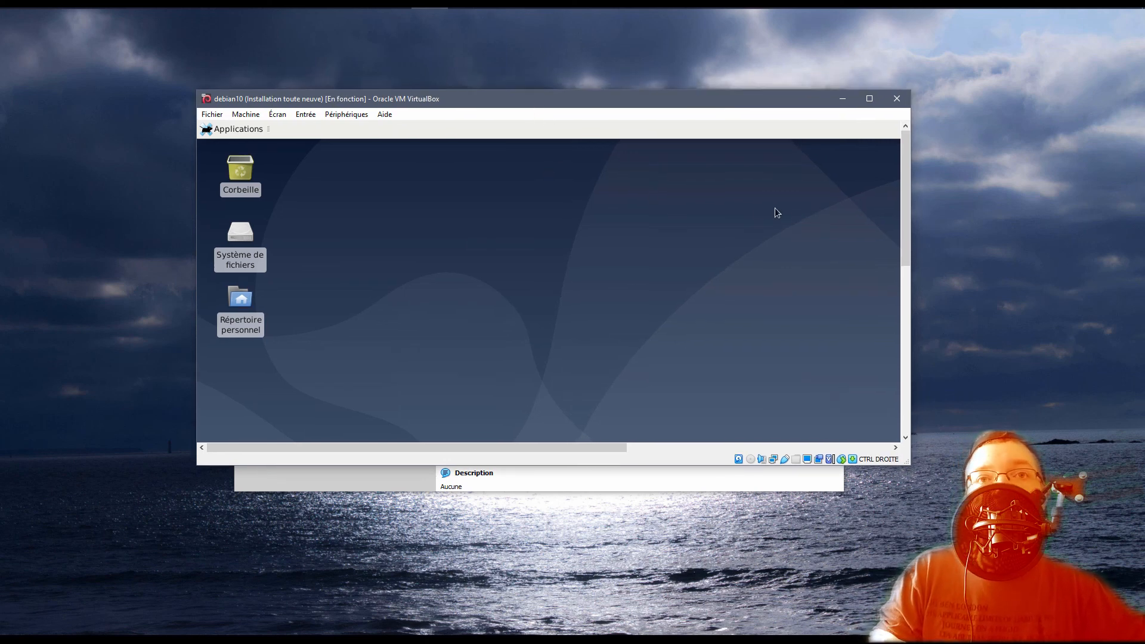
{"action": "left_click_drag", "start_coordinate": [909, 257], "coordinate": [798, 268]}
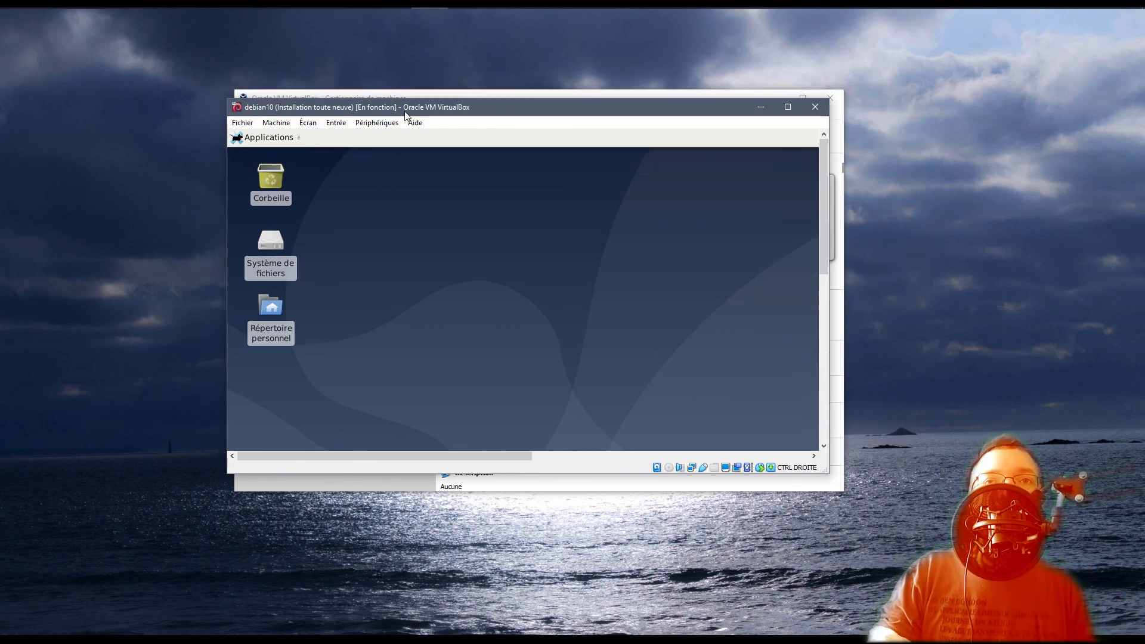
{"action": "left_click_drag", "start_coordinate": [408, 108], "coordinate": [382, 126]}
- Power off the debian10 machine without restoring the snapshot, and start it again from the machine manager
{"action": "left_click", "coordinate": [788, 123]}
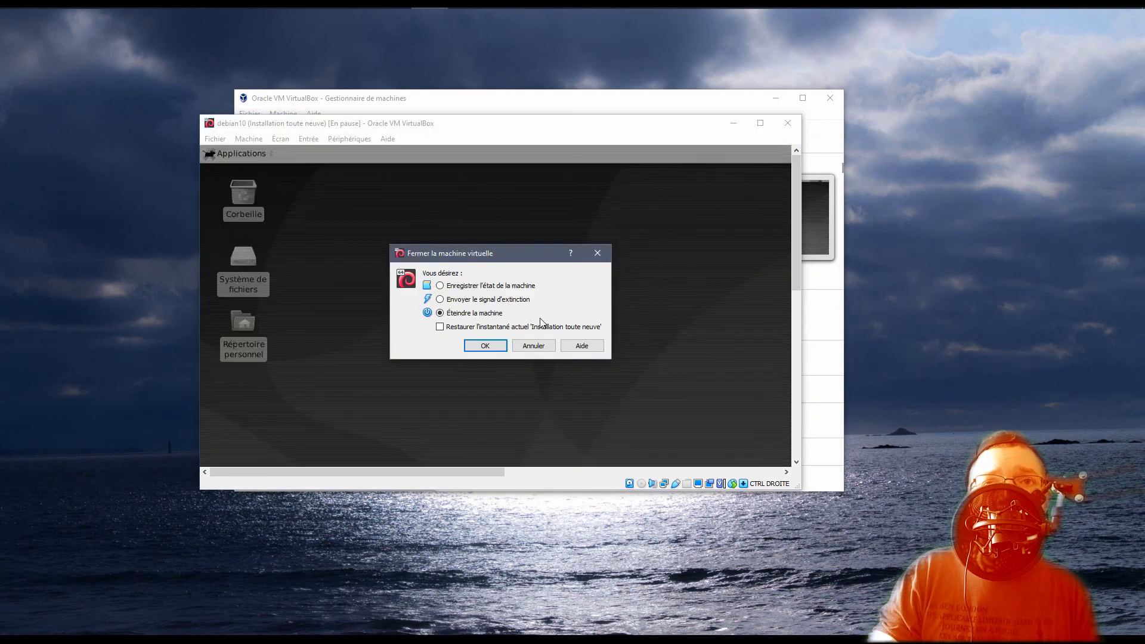
{"action": "left_click", "coordinate": [495, 347]}
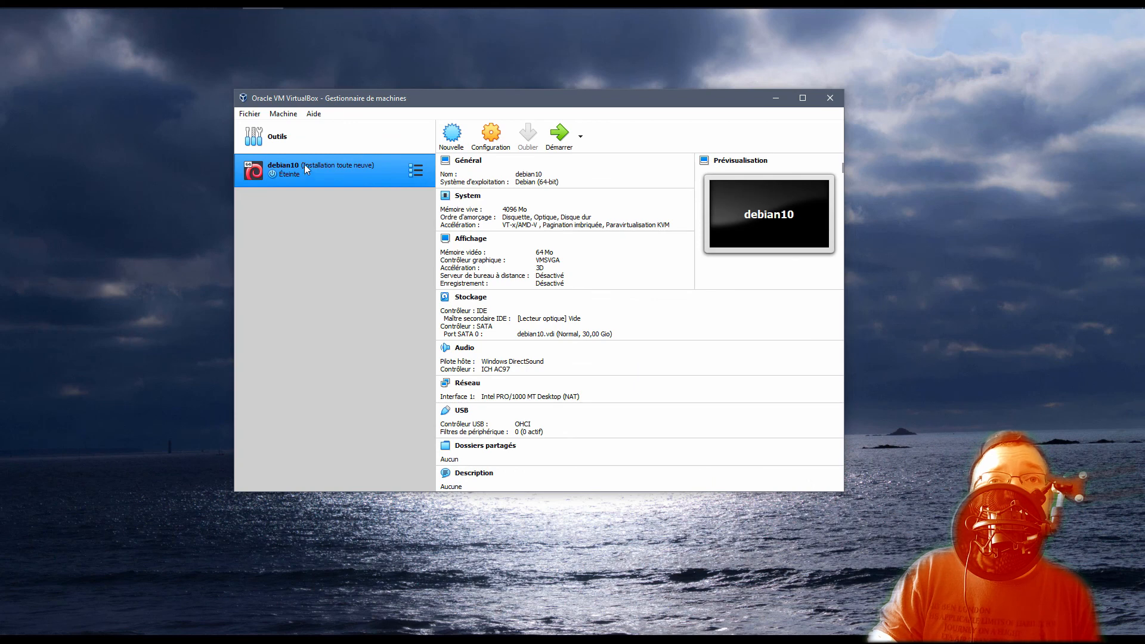
{"action": "left_click", "coordinate": [561, 138]}
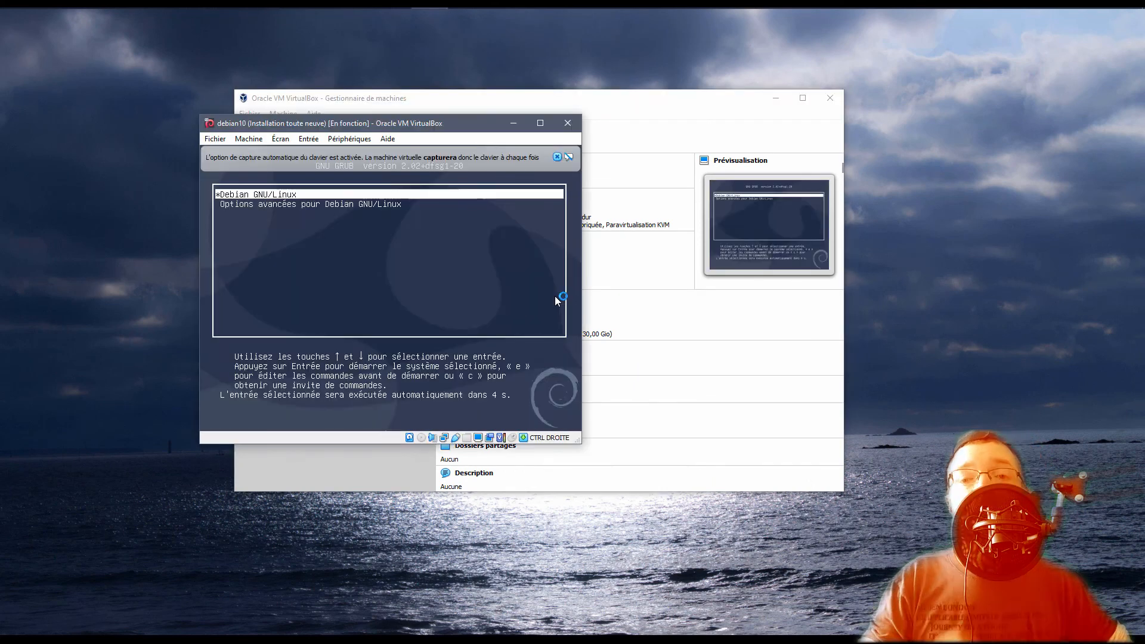